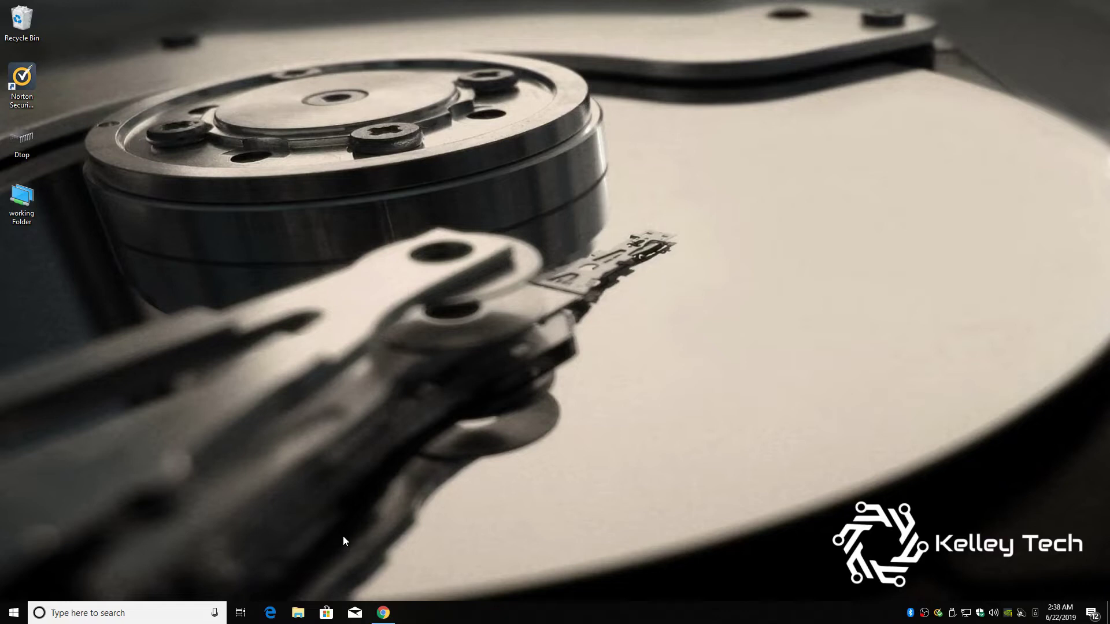
Open the Plex website in Chrome, sign up for an account and dismiss the Plex Pass offer.
click(383, 614)
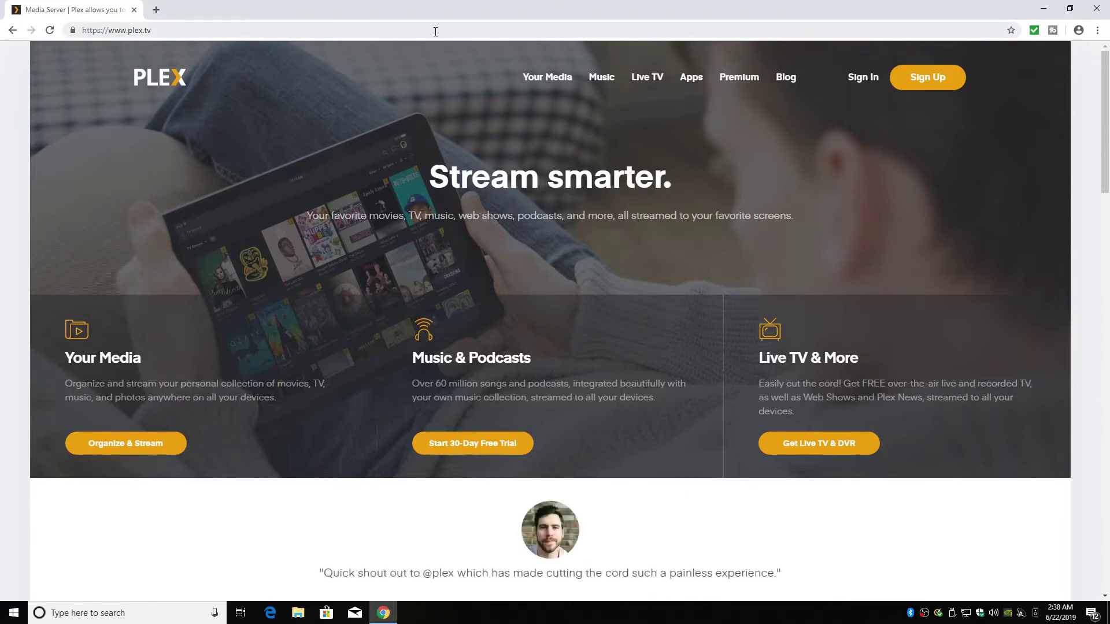
click(912, 86)
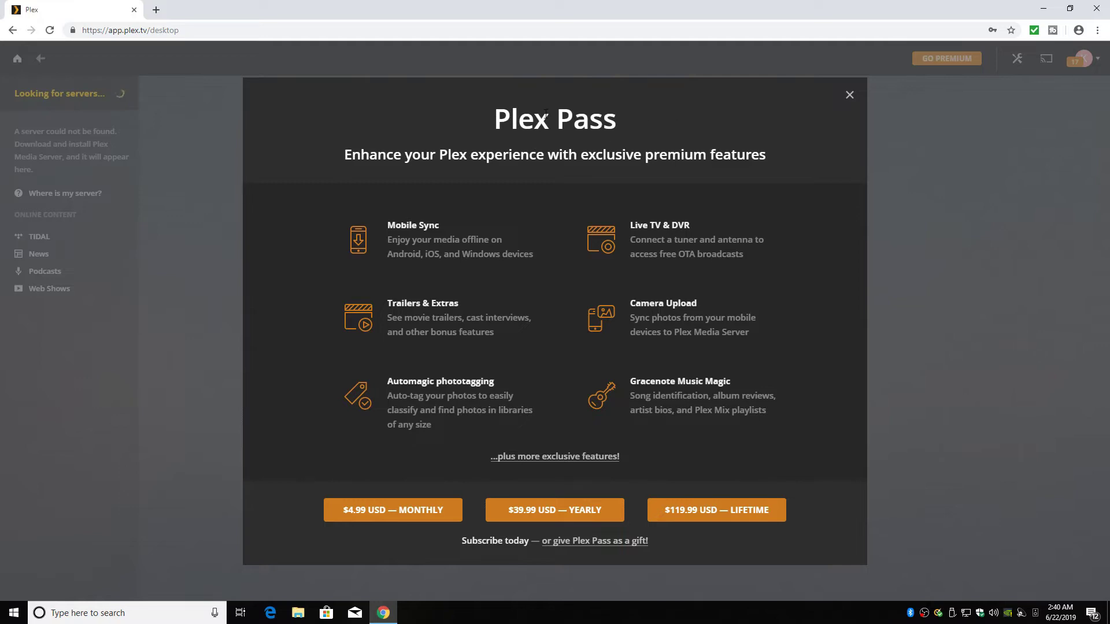
click(849, 97)
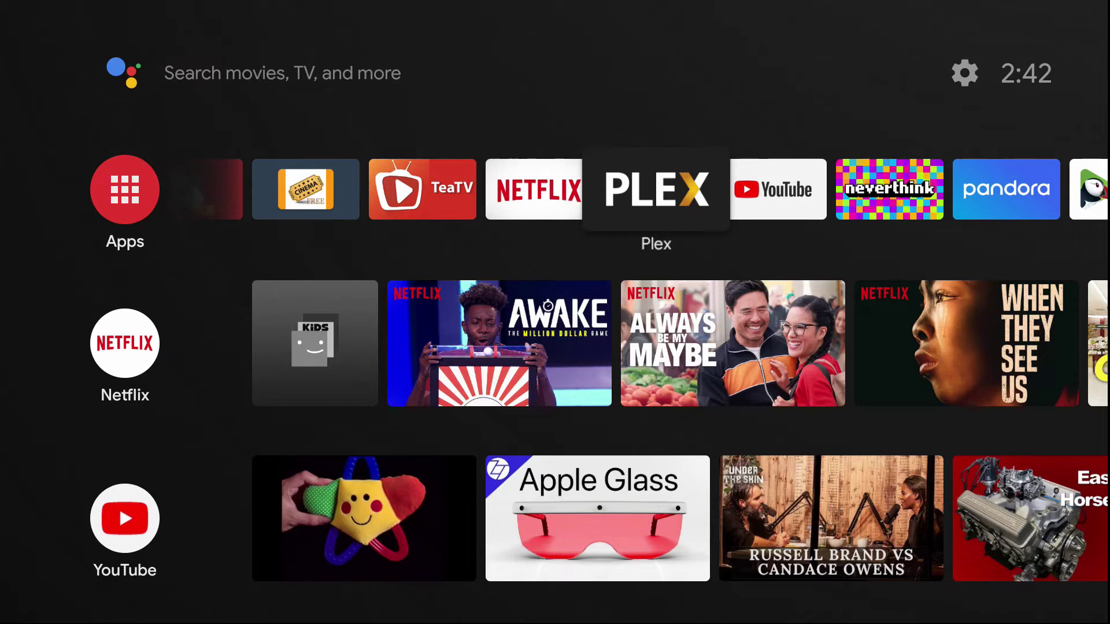
Switch to the SHIELD home screen and open the Google Play store through the option for getting more apps.
key(Left)
key(Left)
key(Left)
key(Left)
key(Left)
key(Left)
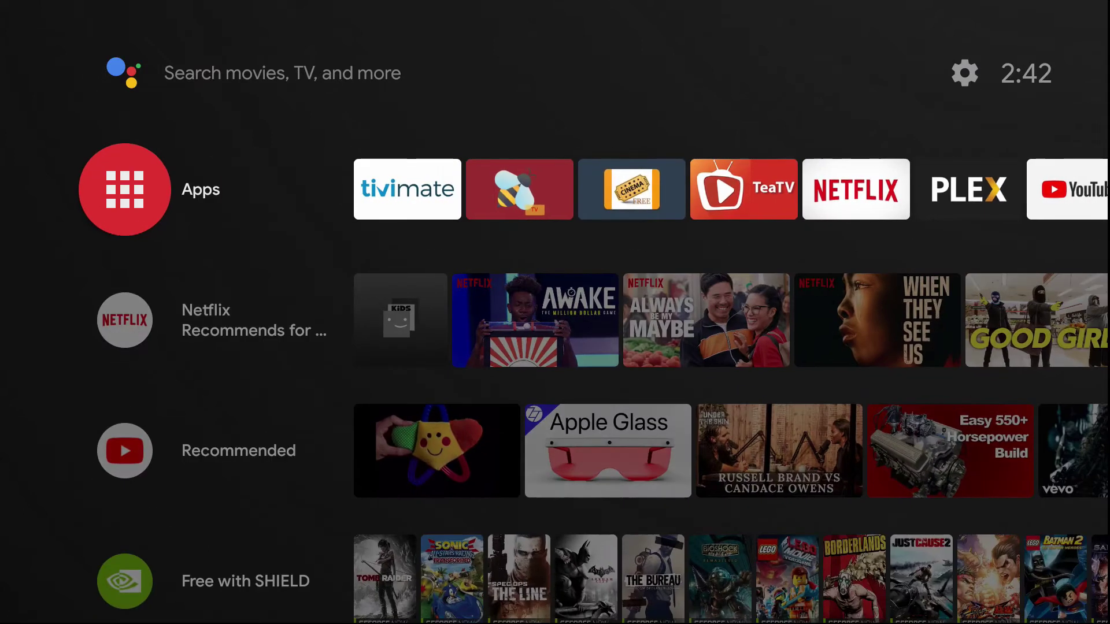
key(Return)
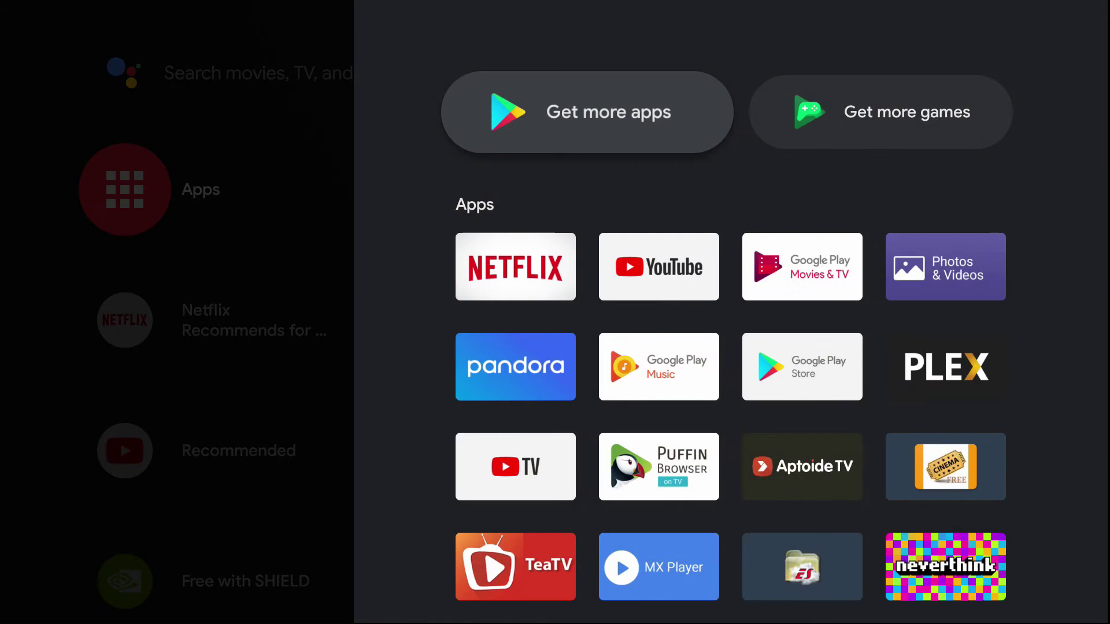
key(Return)
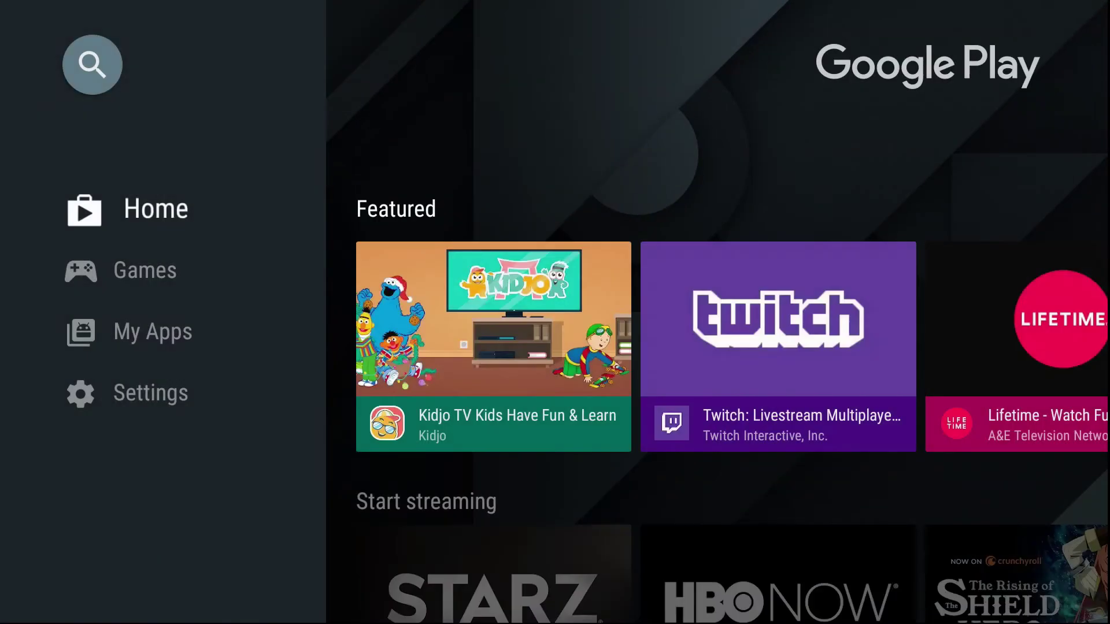
Review the available updates and recently updated apps among the installed apps, and return to the home screen.
key(Down)
key(Down)
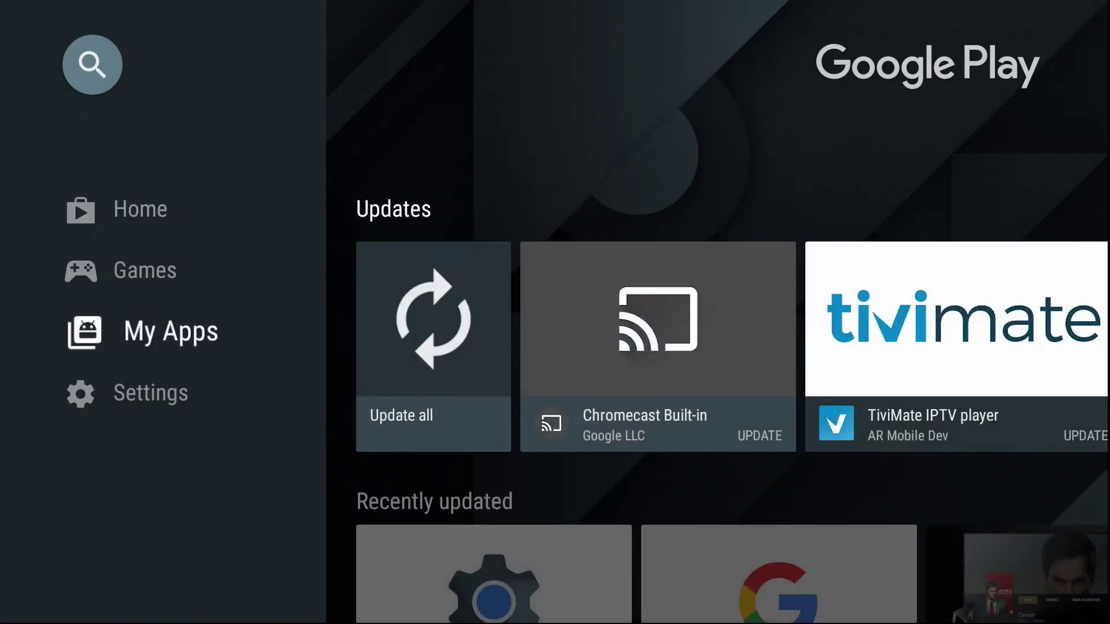
key(Right)
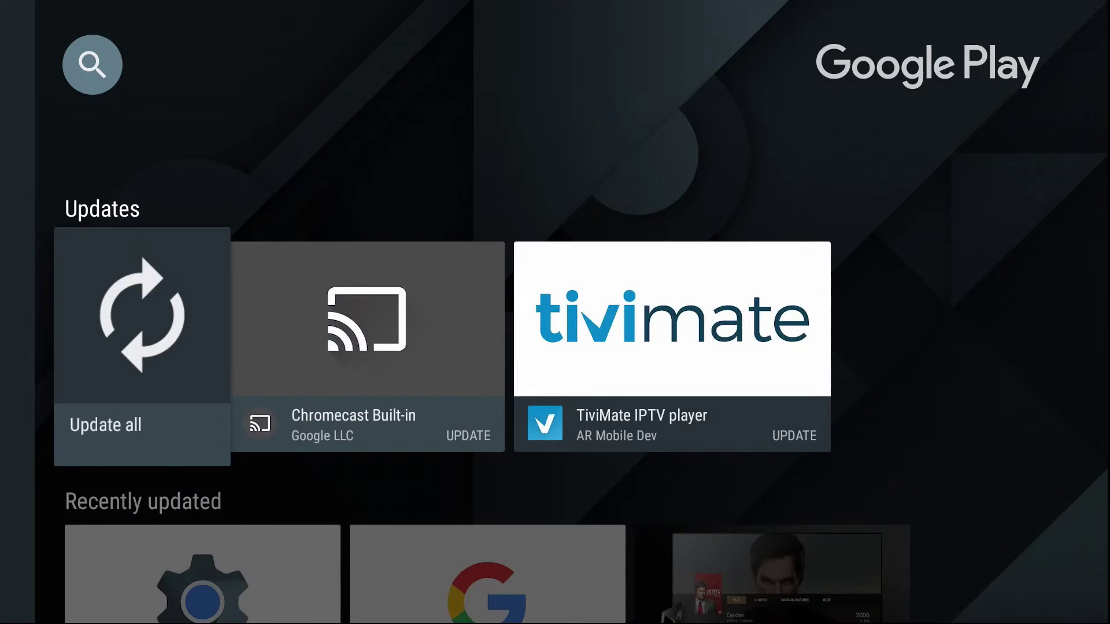
key(Right)
key(Right)
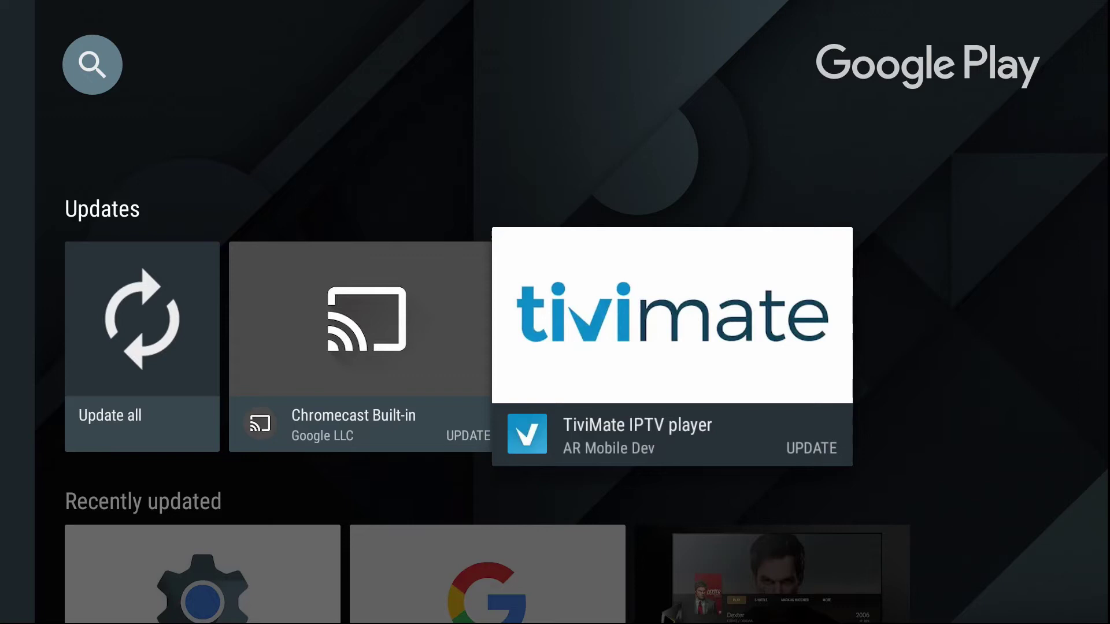
key(Down)
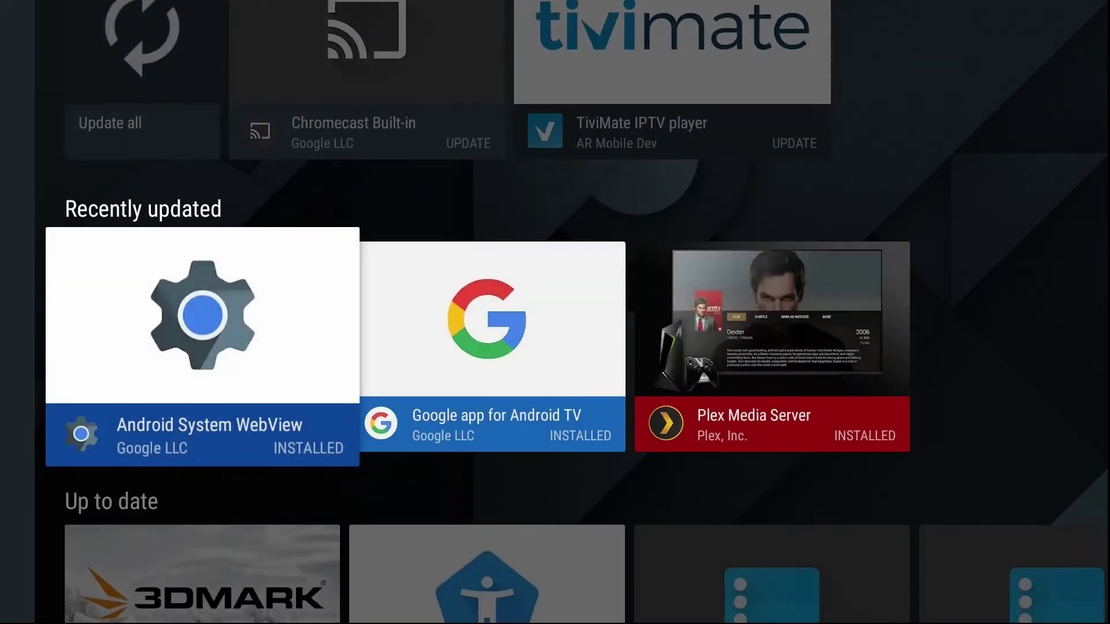
key(Up)
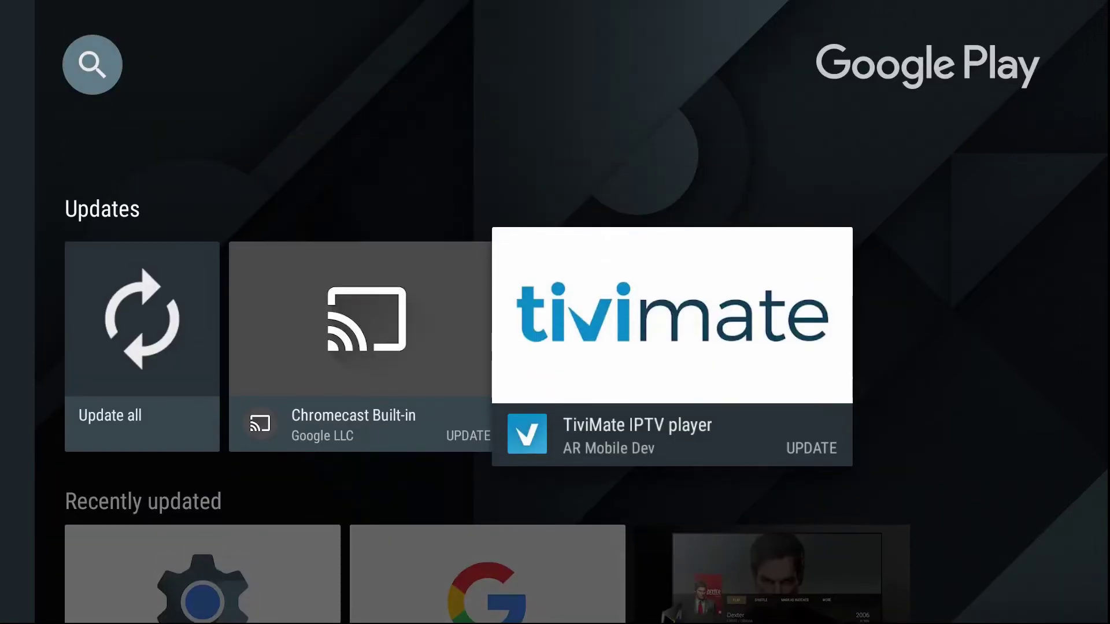
key(Escape)
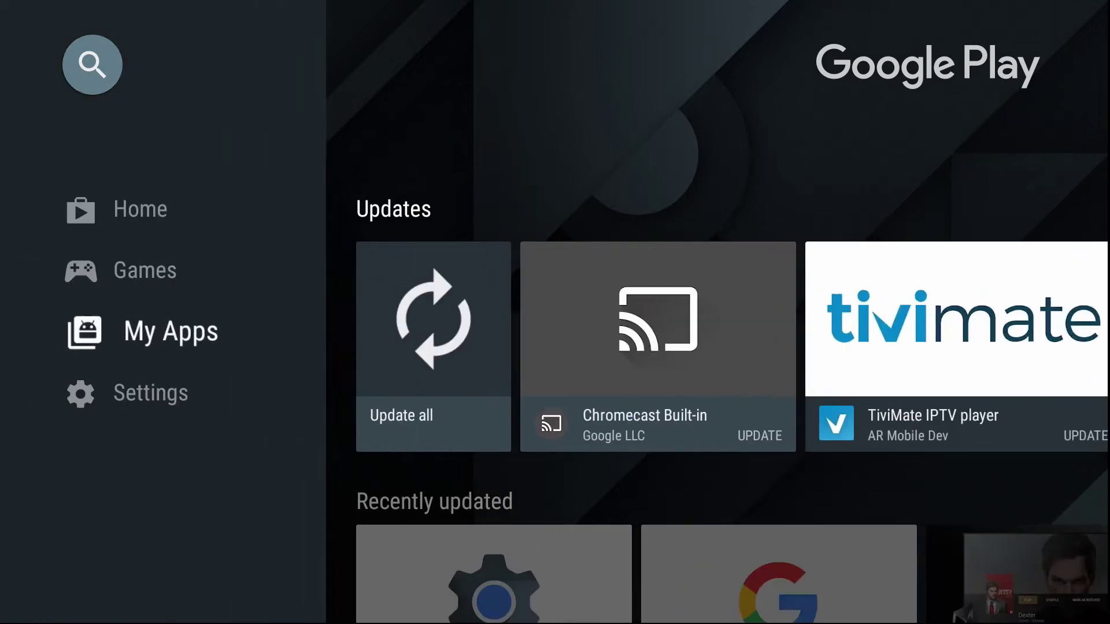
key(Escape)
key(Escape)
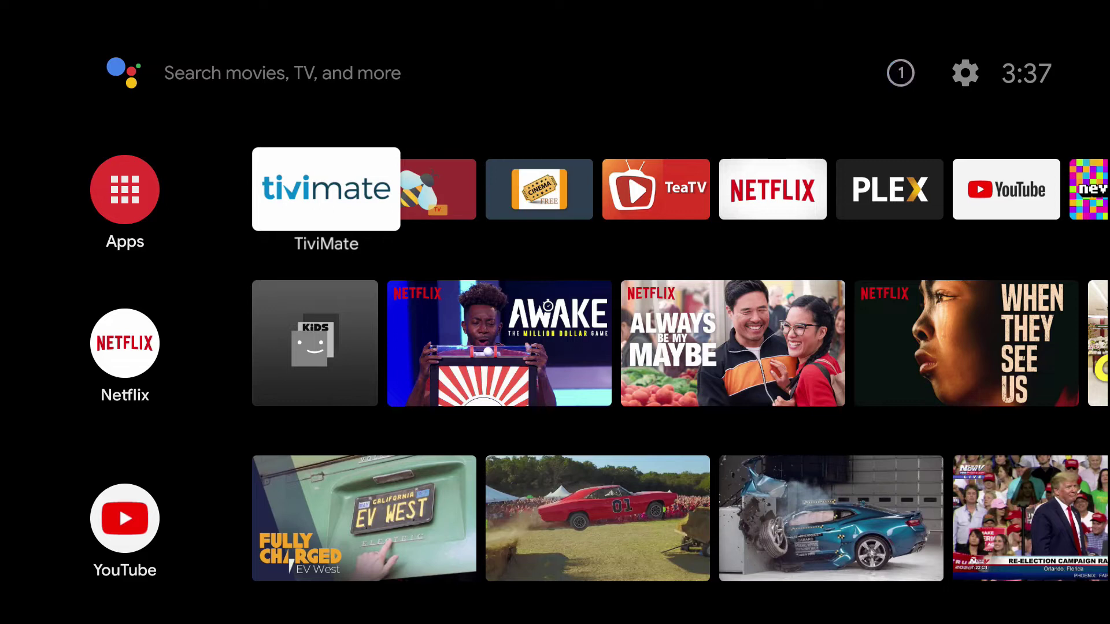
Open the ADATA USB drive notification to show the setup options for the connected drive.
key(Up)
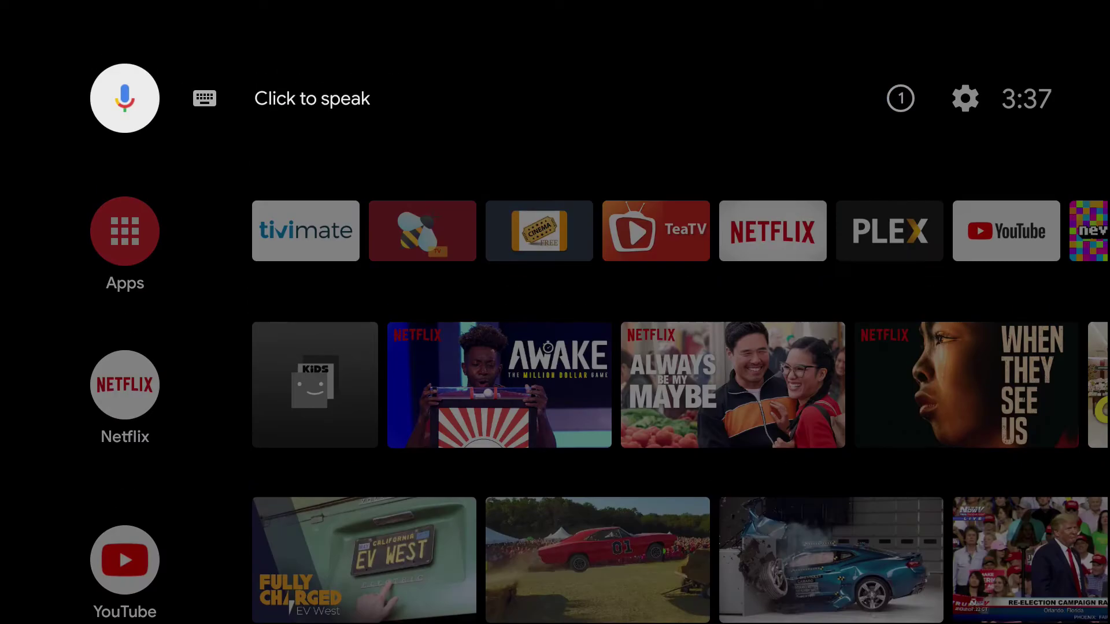
key(Right)
key(Right)
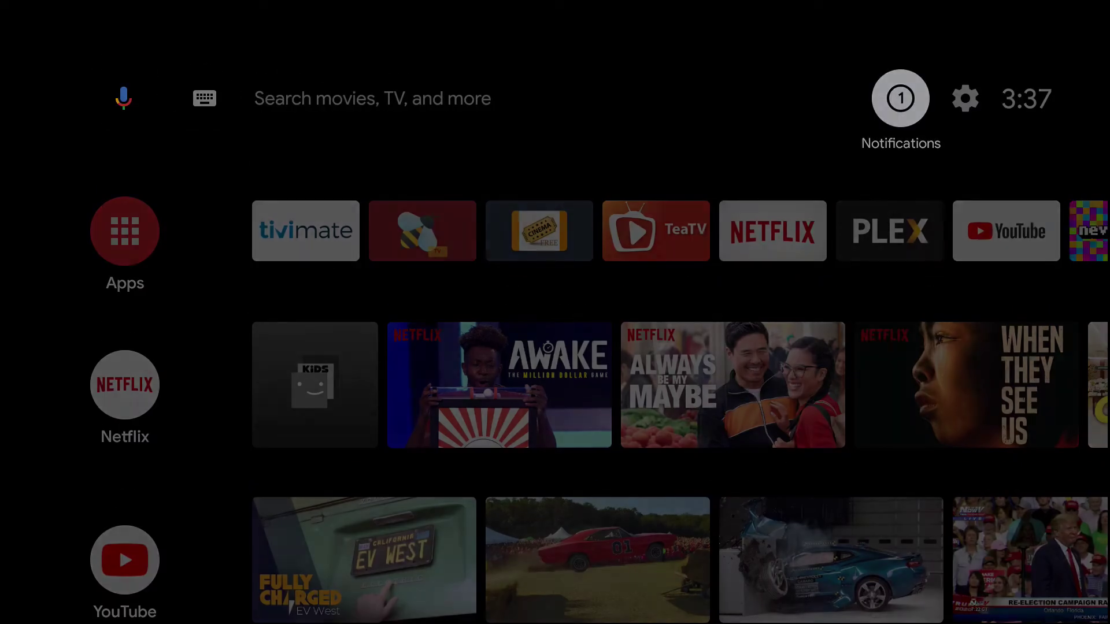
key(Return)
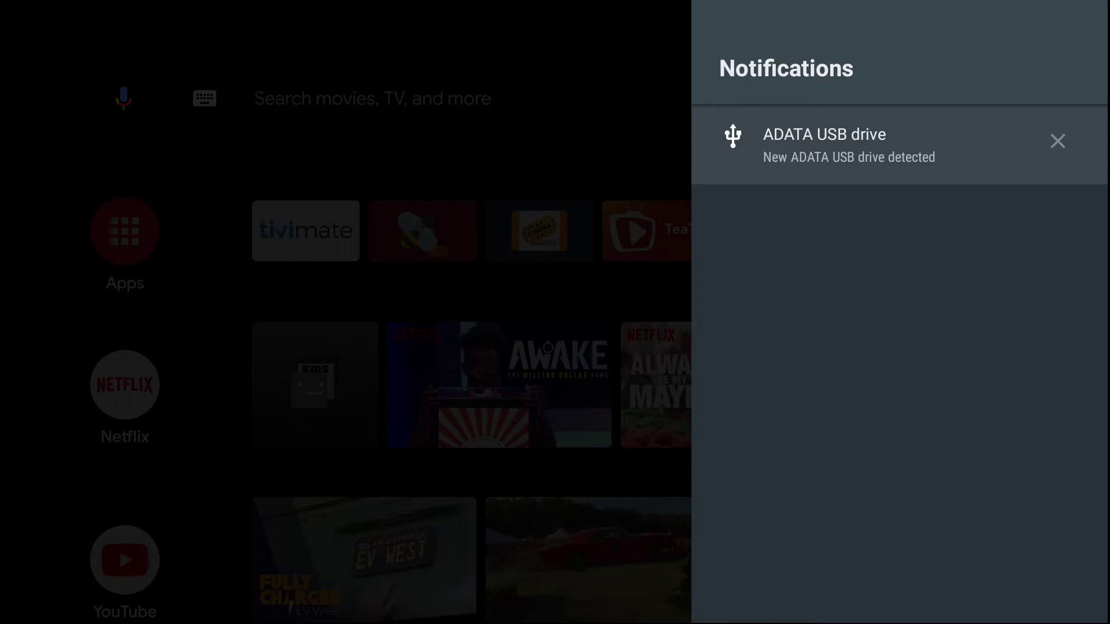
key(Return)
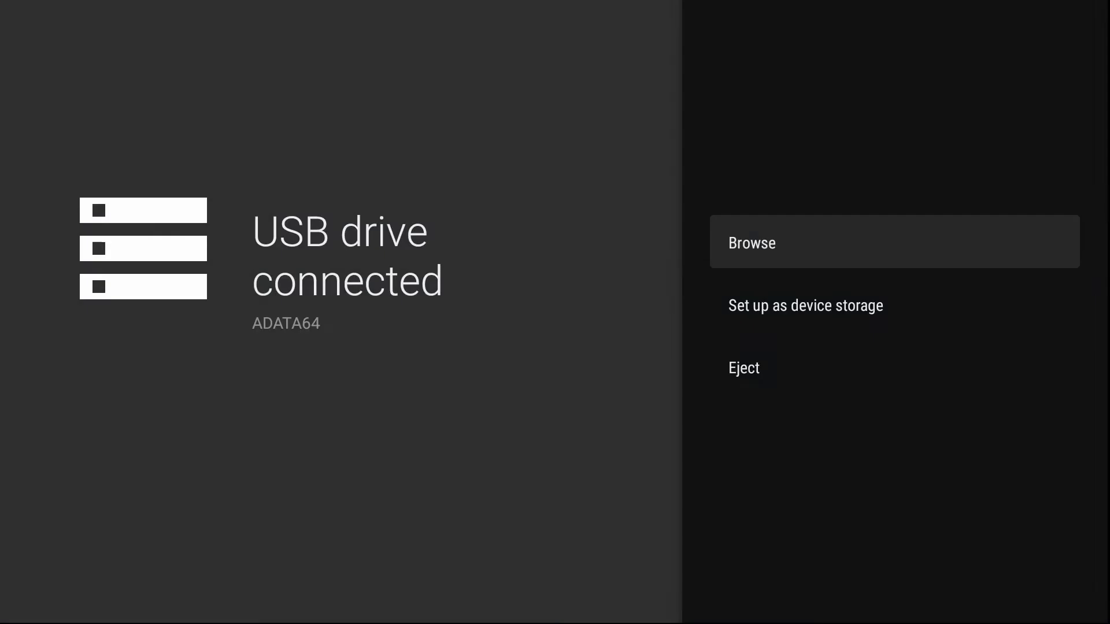
Set up the ADATA USB drive as device storage by formatting it, and move the SHIELD data to it now.
key(Down)
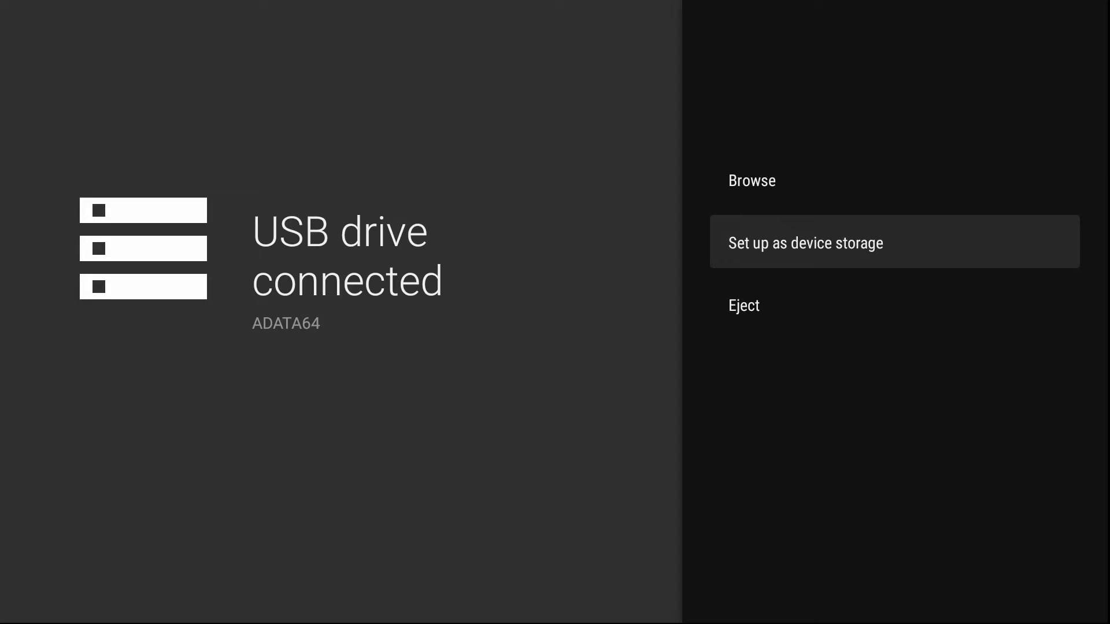
key(Return)
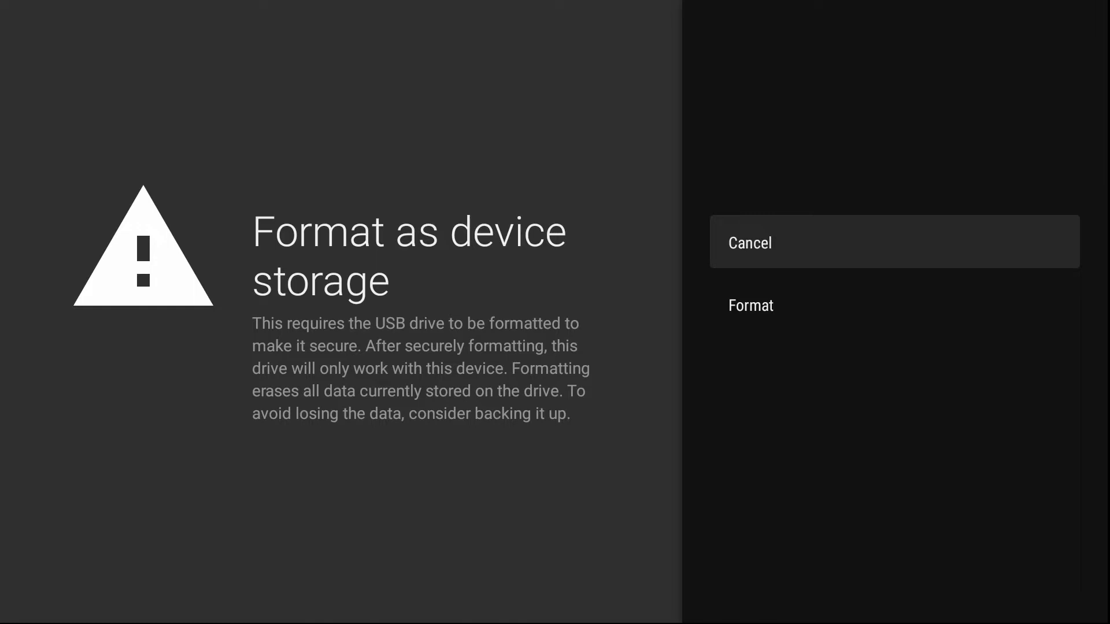
key(Down)
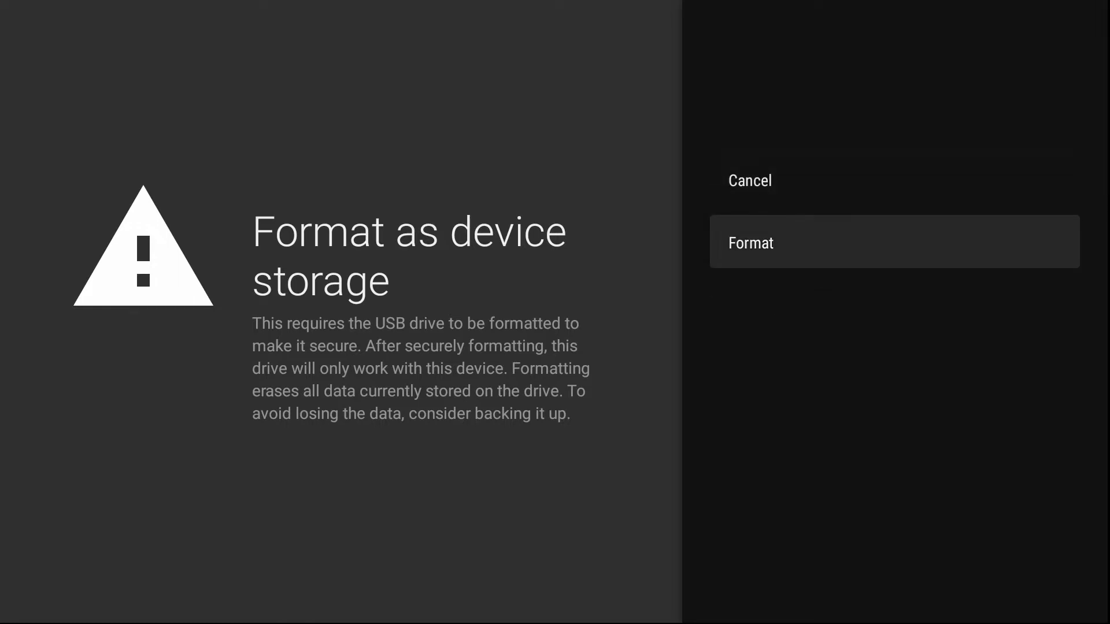
key(Return)
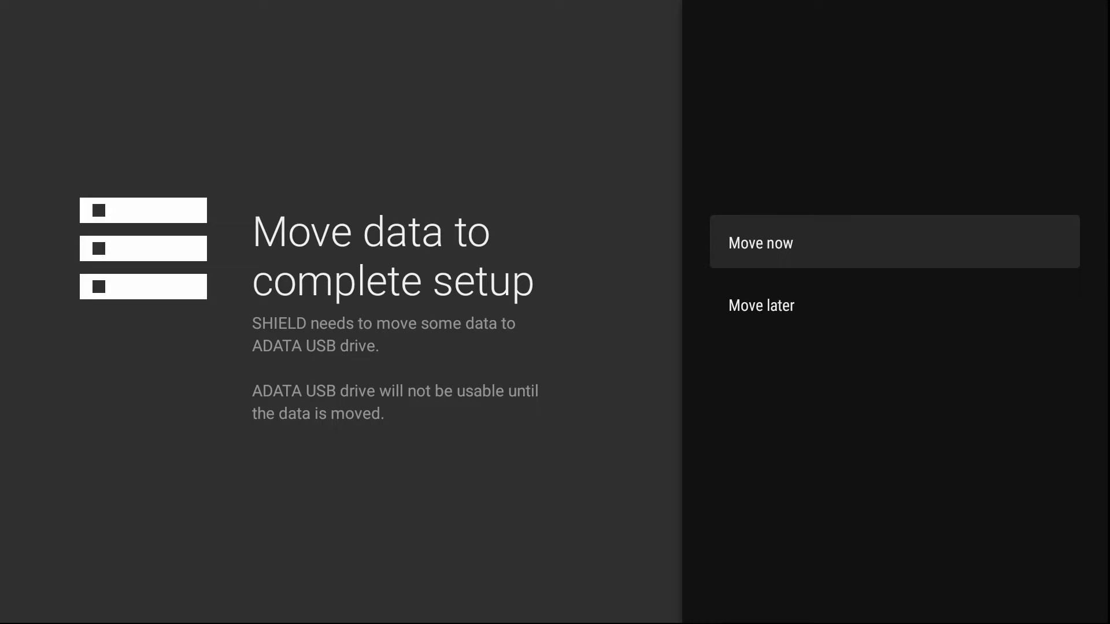
key(Return)
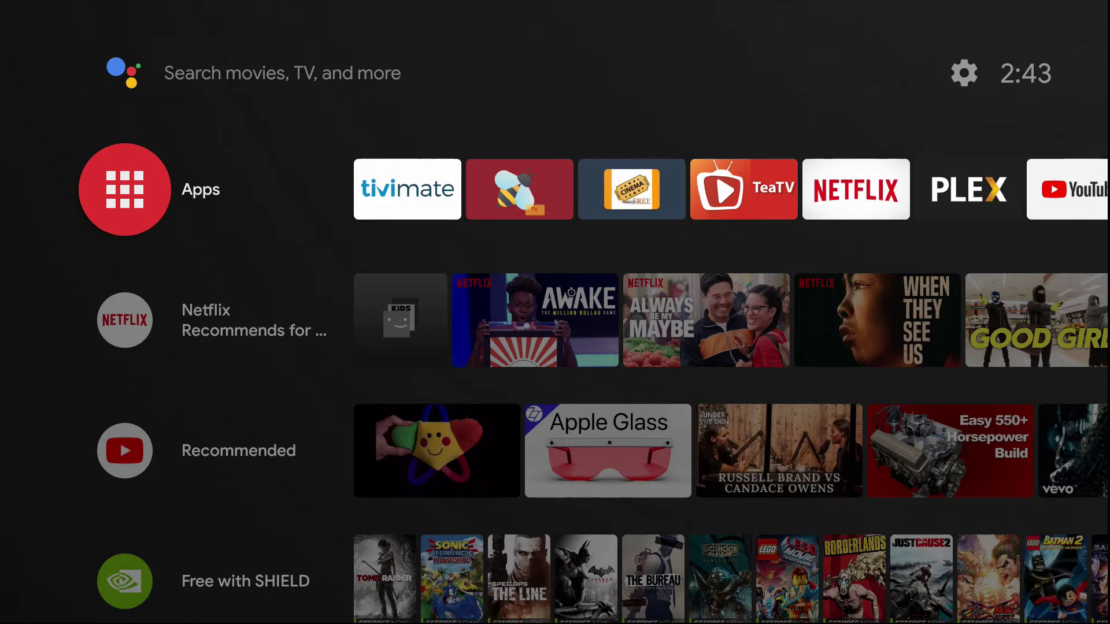
Open the Cinema app from the favourite apps on the home screen.
key(Right)
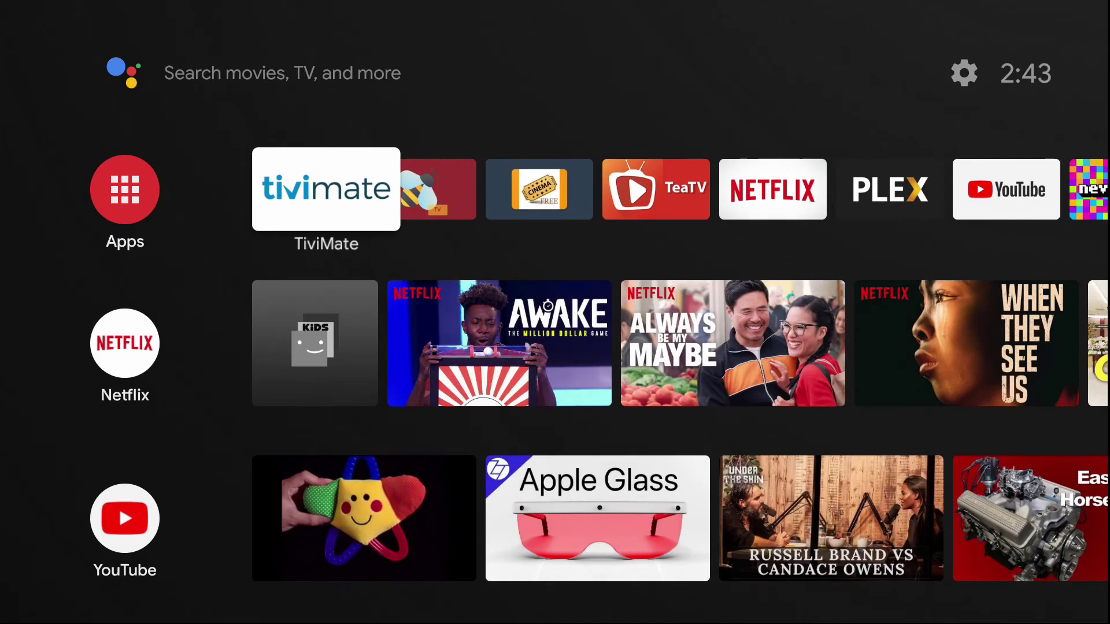
key(Right)
key(Right)
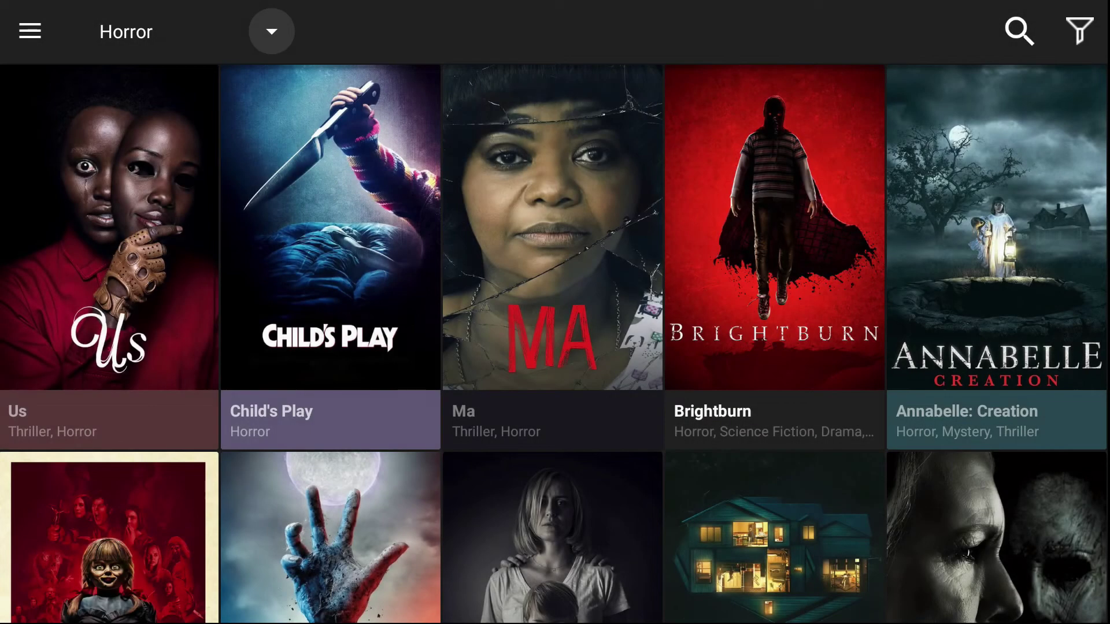
key(Left)
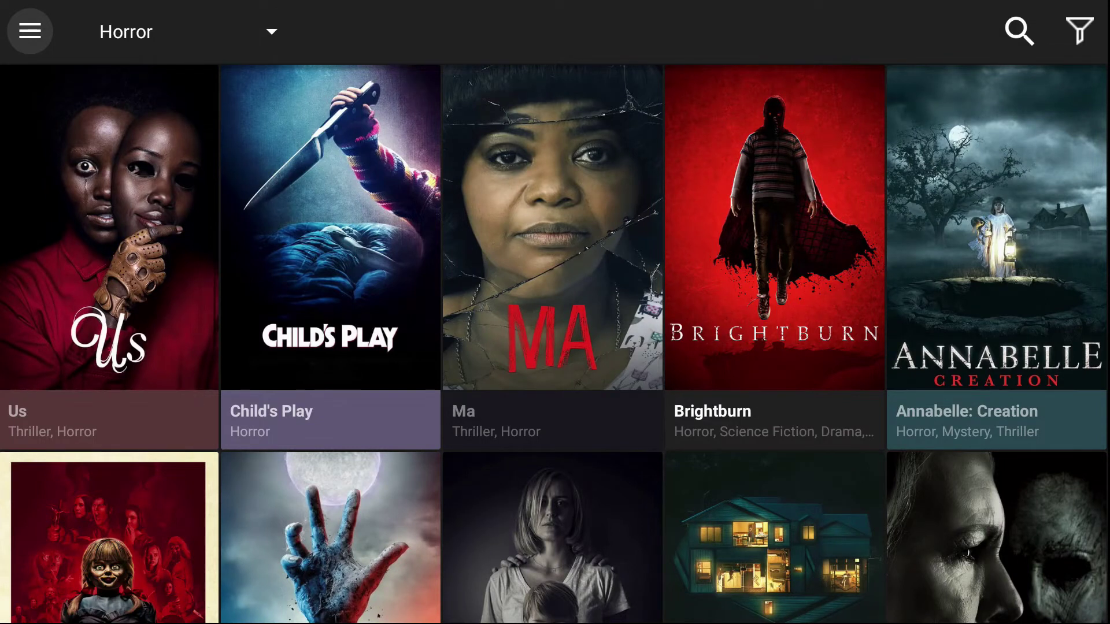
key(Return)
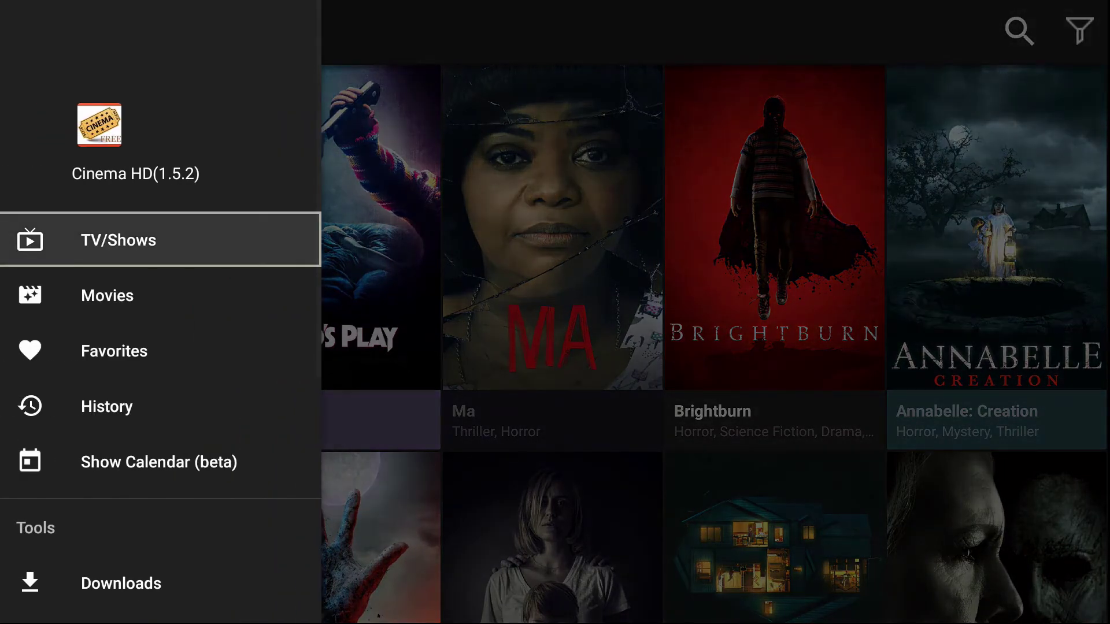
key(Escape)
View the downloads list in Cinema HD and return to the movie overview.
key(Left)
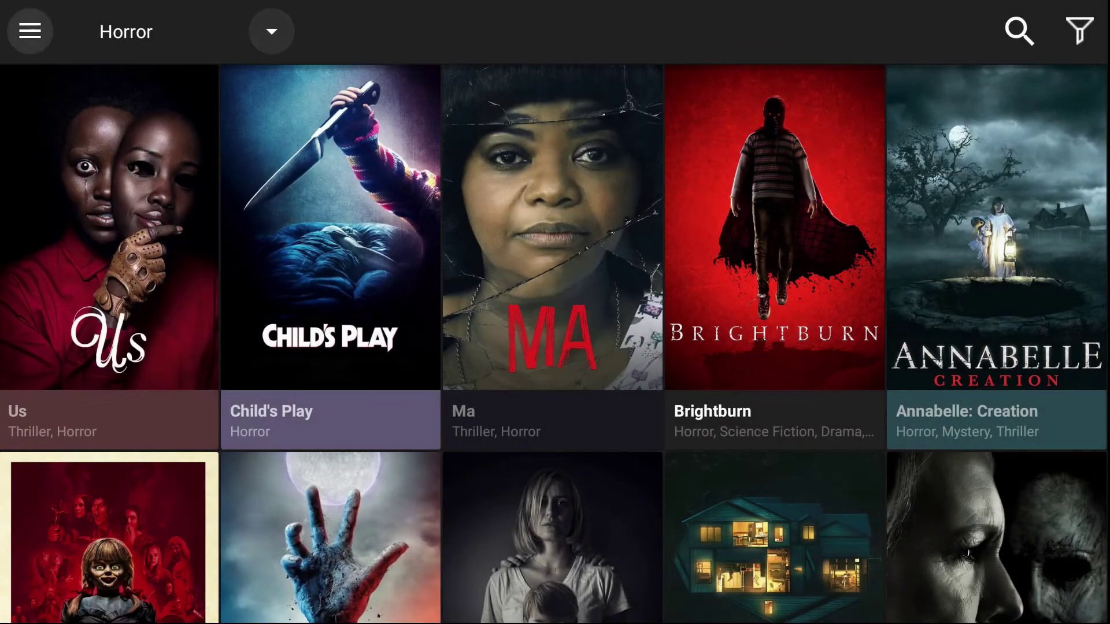
key(Return)
key(Down)
key(Down)
key(Down)
key(Down)
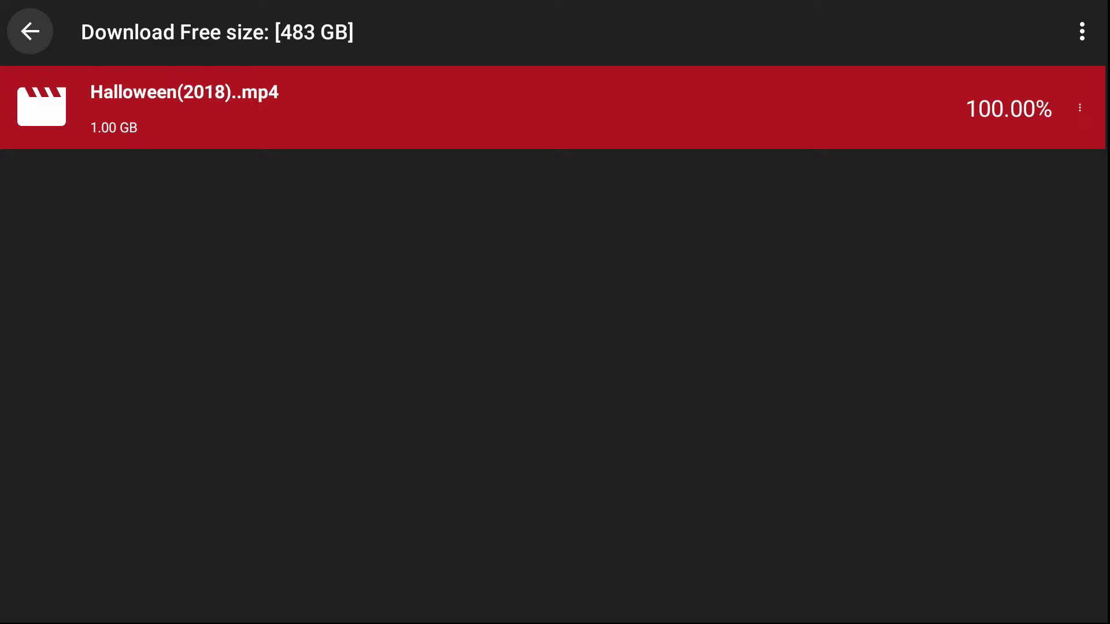
key(Escape)
Open the Cinema HD settings.
key(Left)
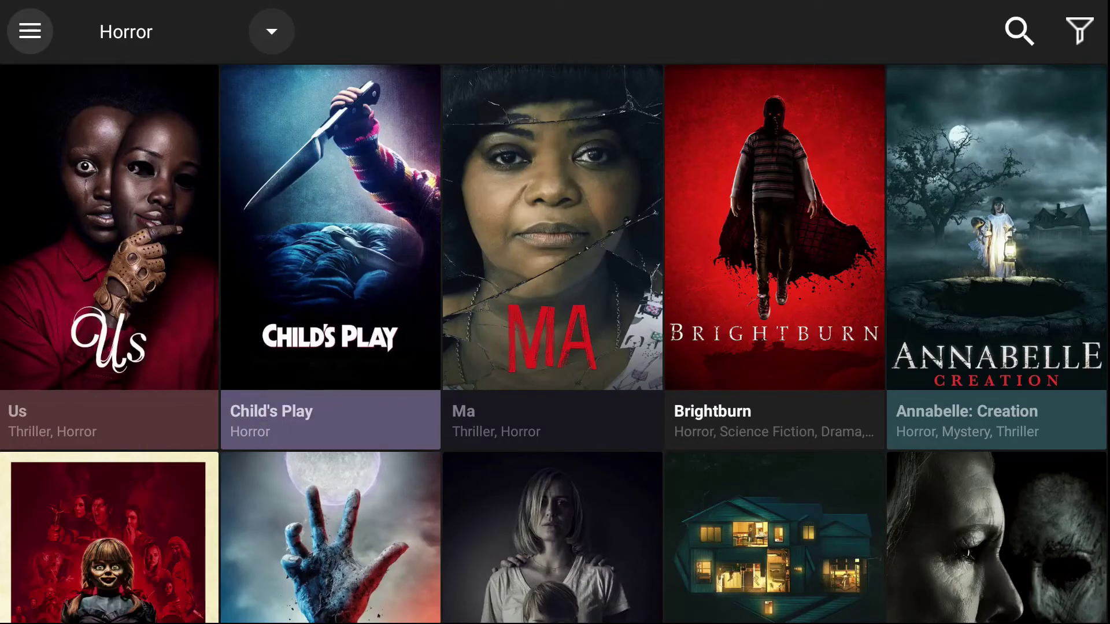
key(Return)
key(Down)
key(Down)
key(Down)
key(Down)
key(Down)
key(Down)
key(Down)
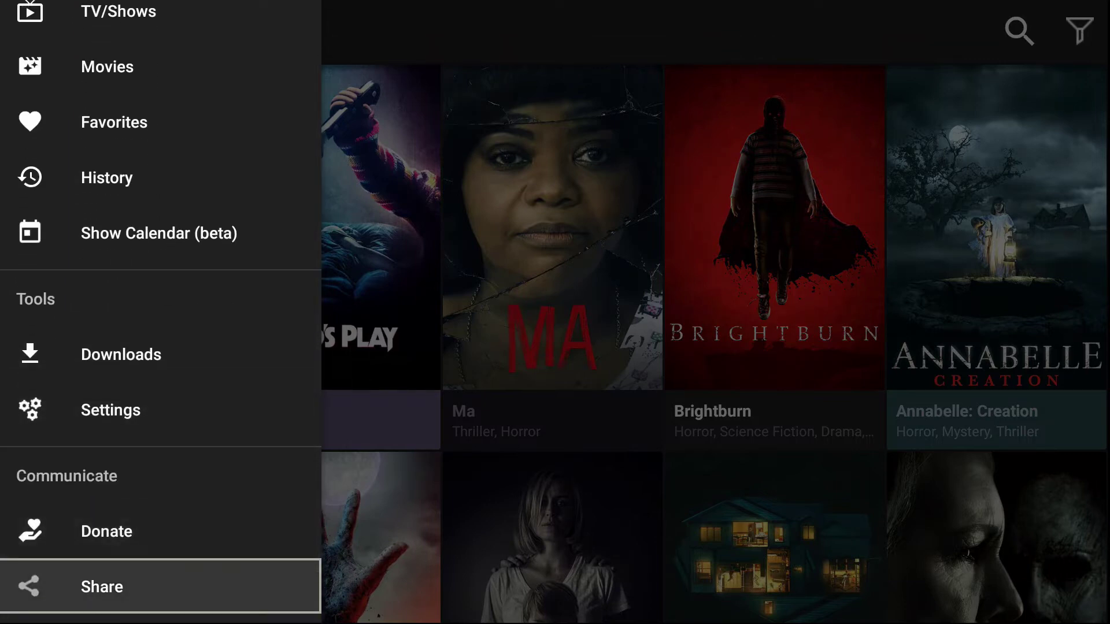
key(Down)
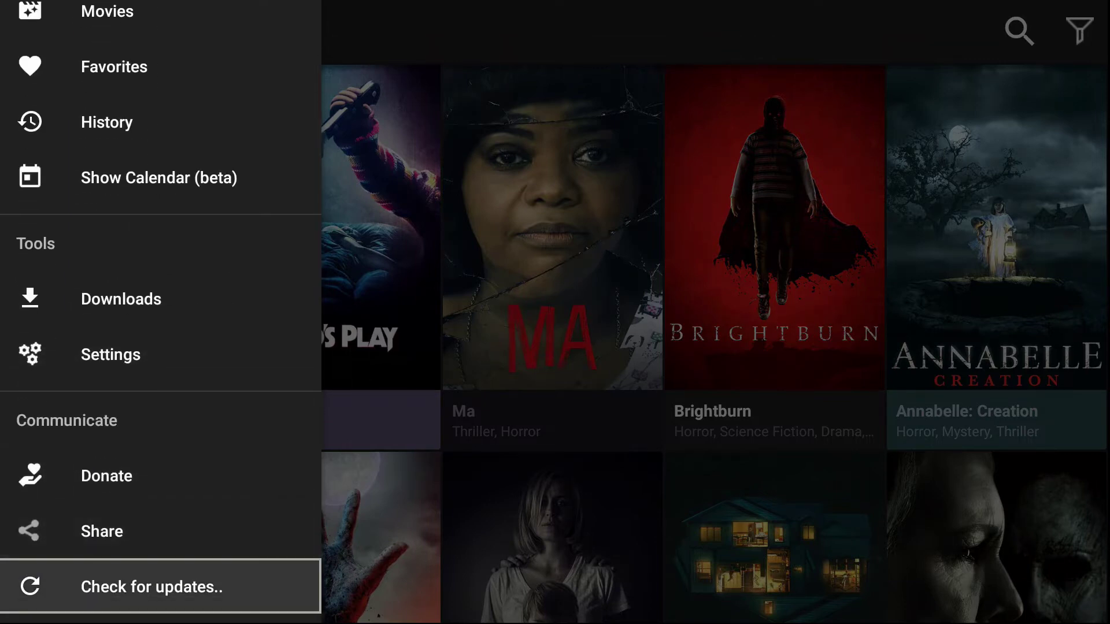
key(Up)
key(Up)
key(Up)
key(Up)
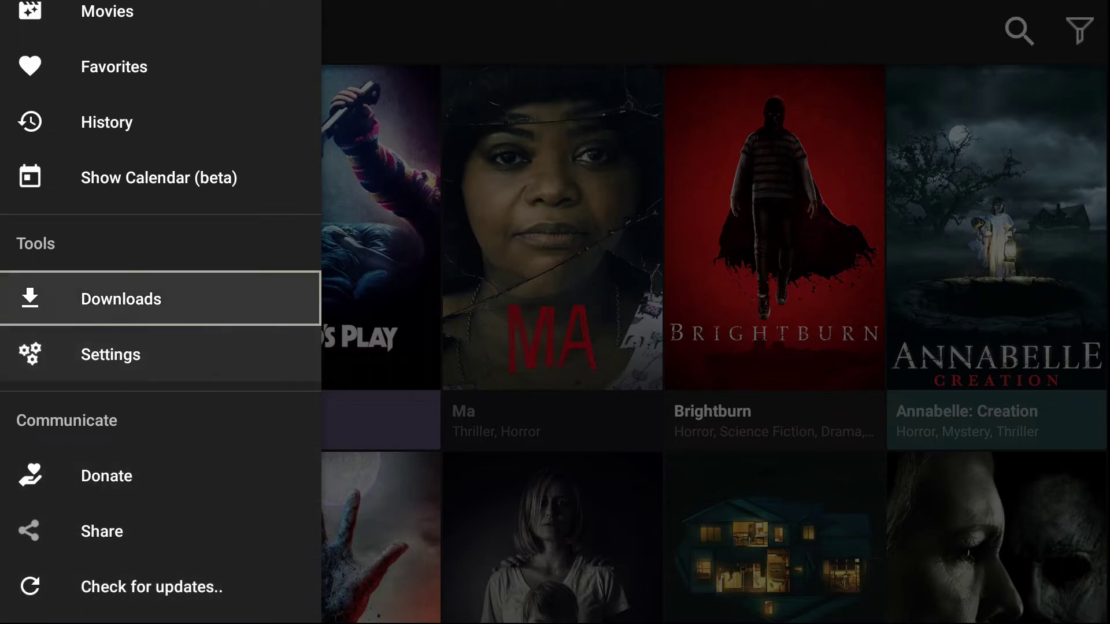
key(Down)
key(Return)
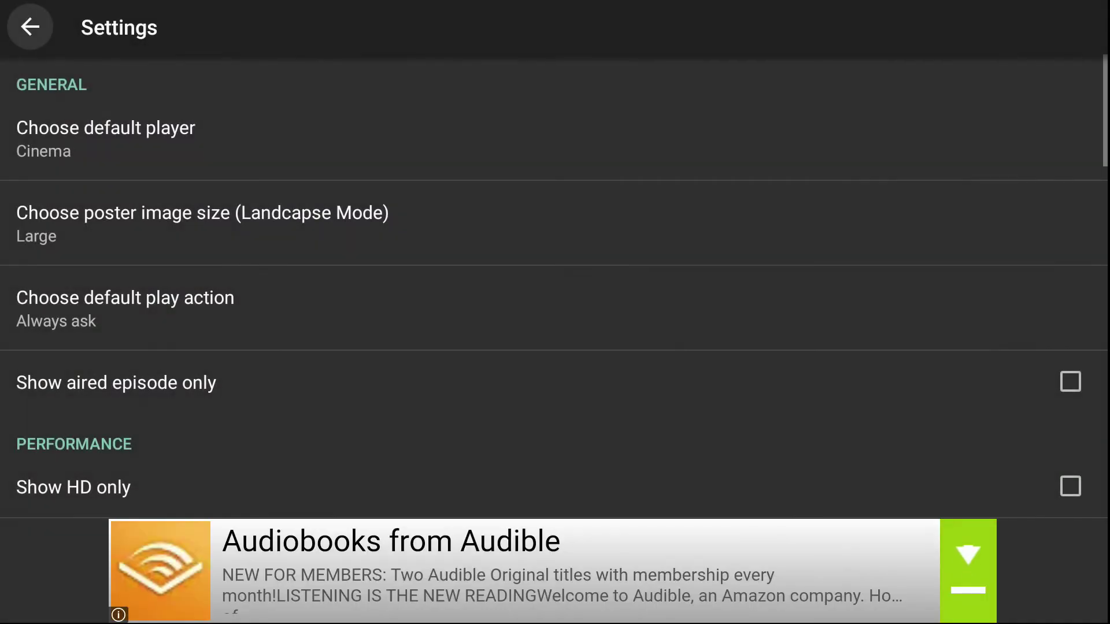
Review the Cinema HD settings down to the media download path and return to the movie overview.
key(Down)
key(Down)
key(Down)
key(Down)
key(Down)
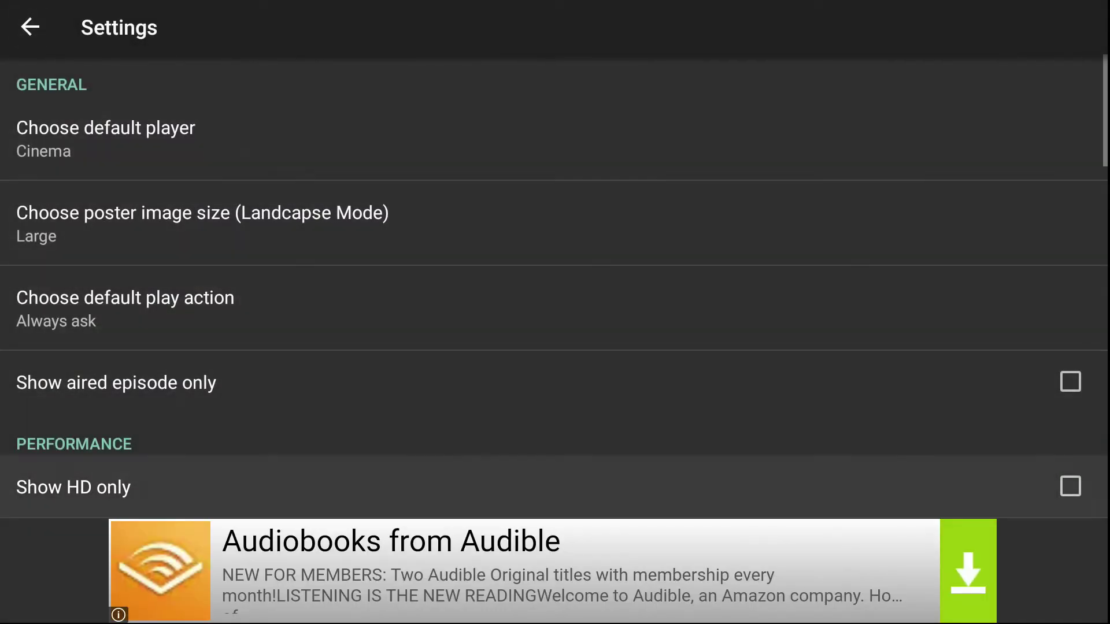
key(Down)
key(Down)
key(Down)
key(Down)
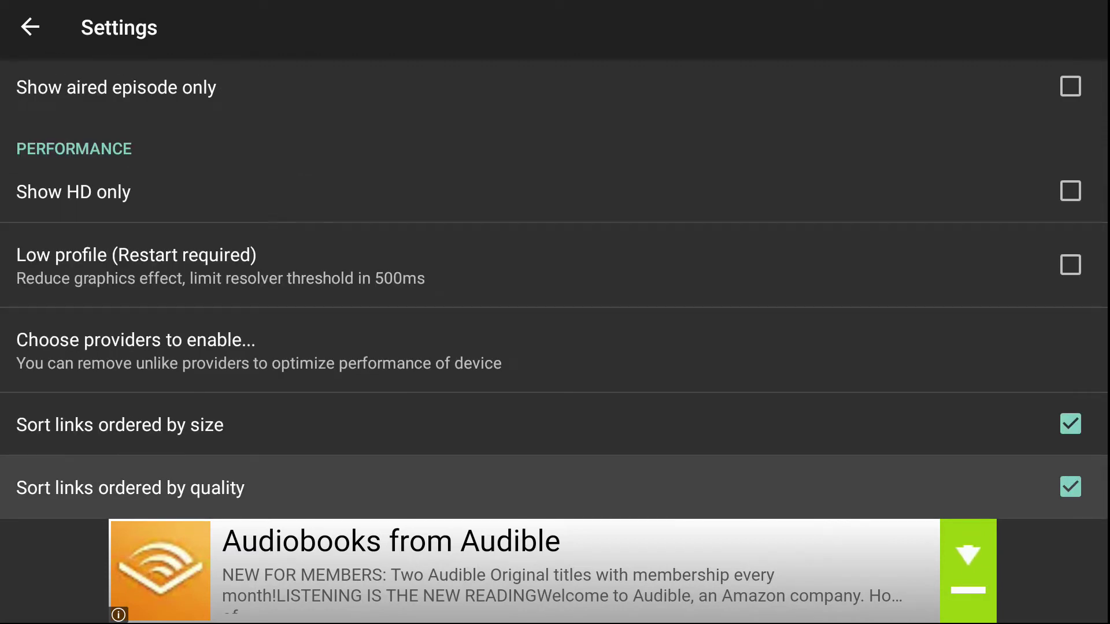
key(Down)
key(Down)
key(Down)
key(Down)
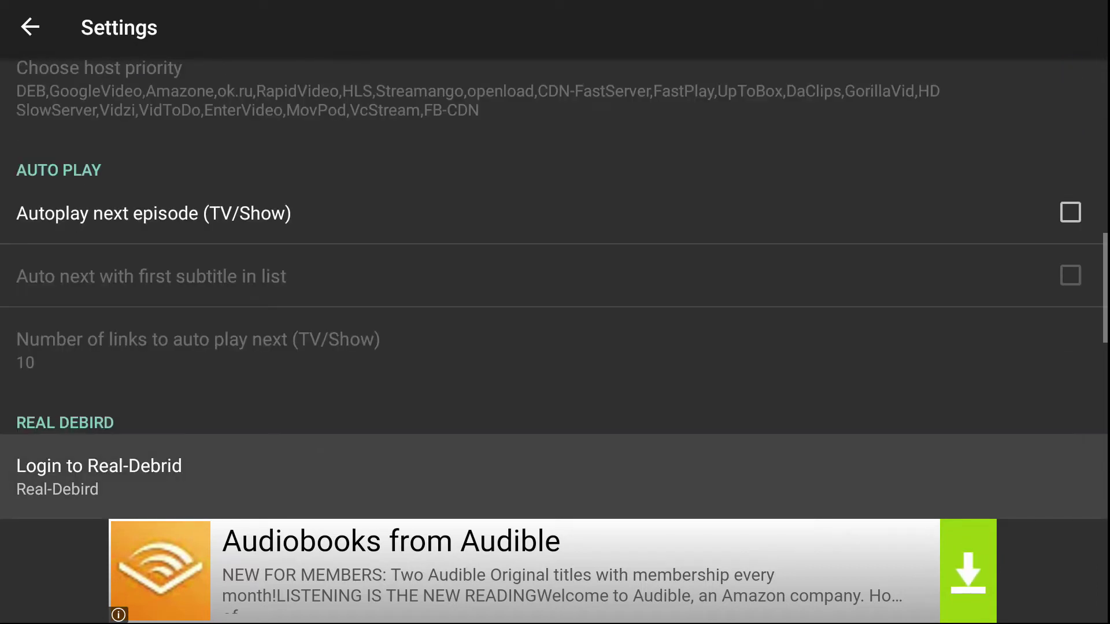
key(Down)
key(Down)
key(Down)
key(Down)
key(Down)
key(Down)
key(Down)
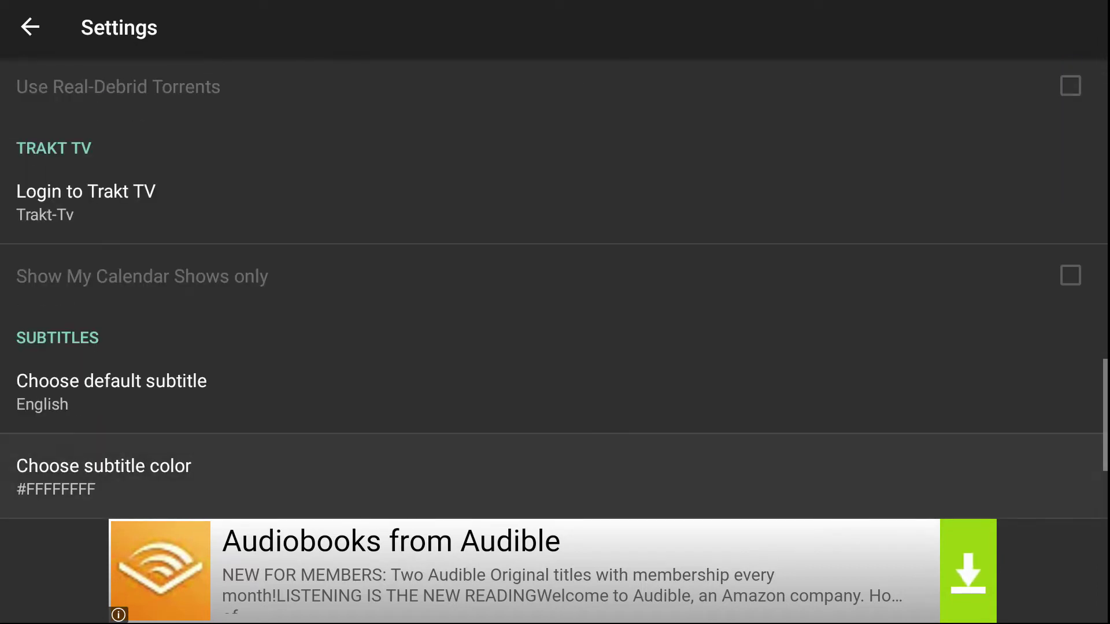
key(Down)
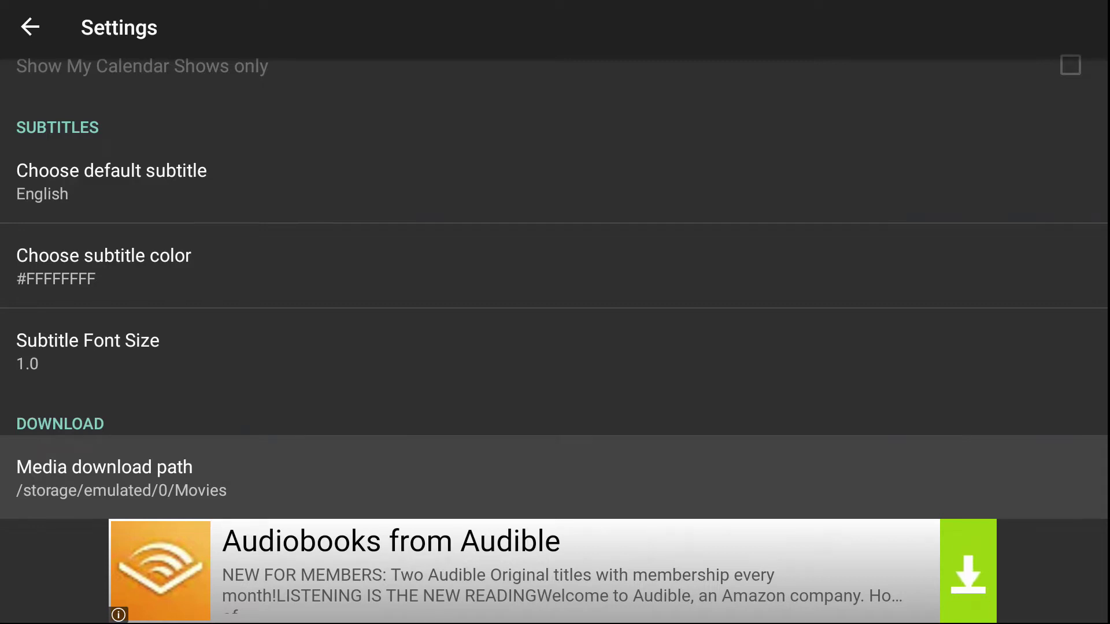
key(Escape)
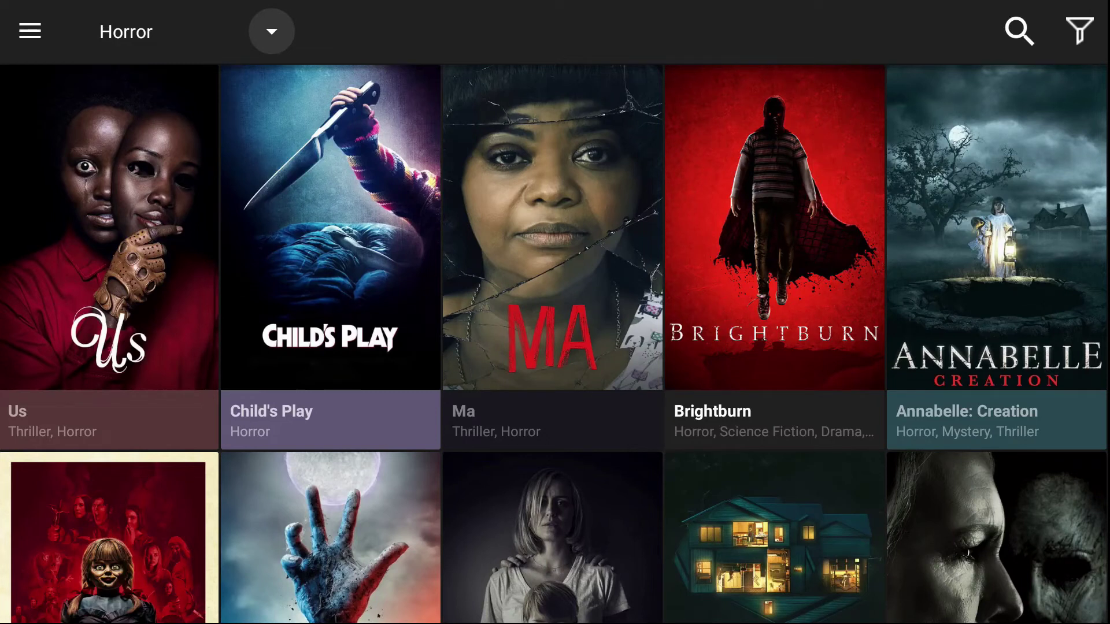
Open the details of the movie Ma from the Horror overview.
key(Down)
key(Right)
key(Right)
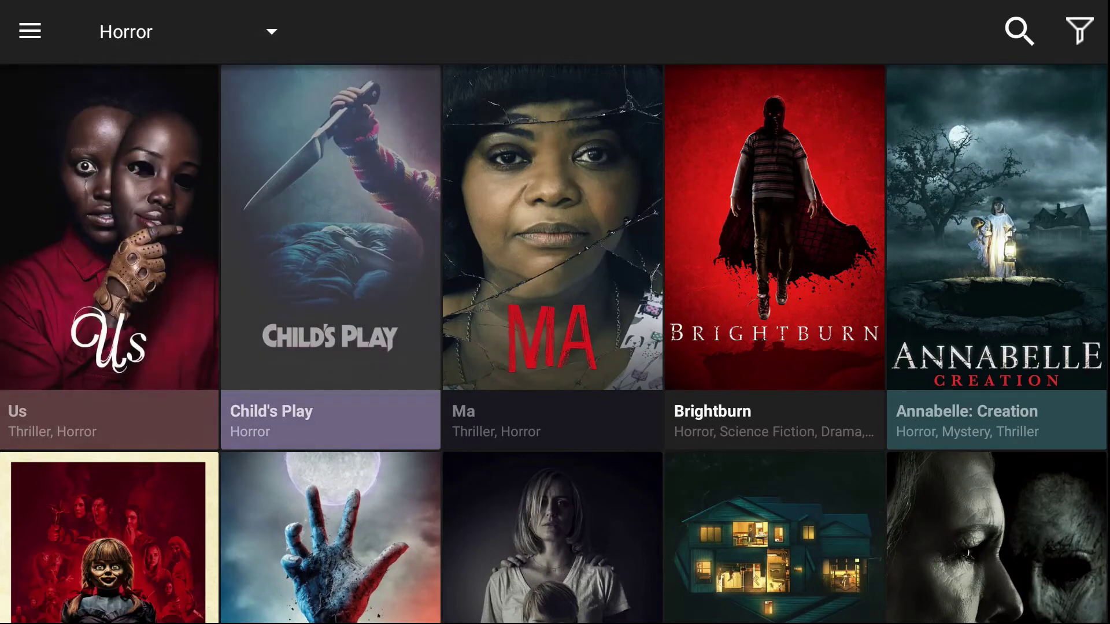
key(Return)
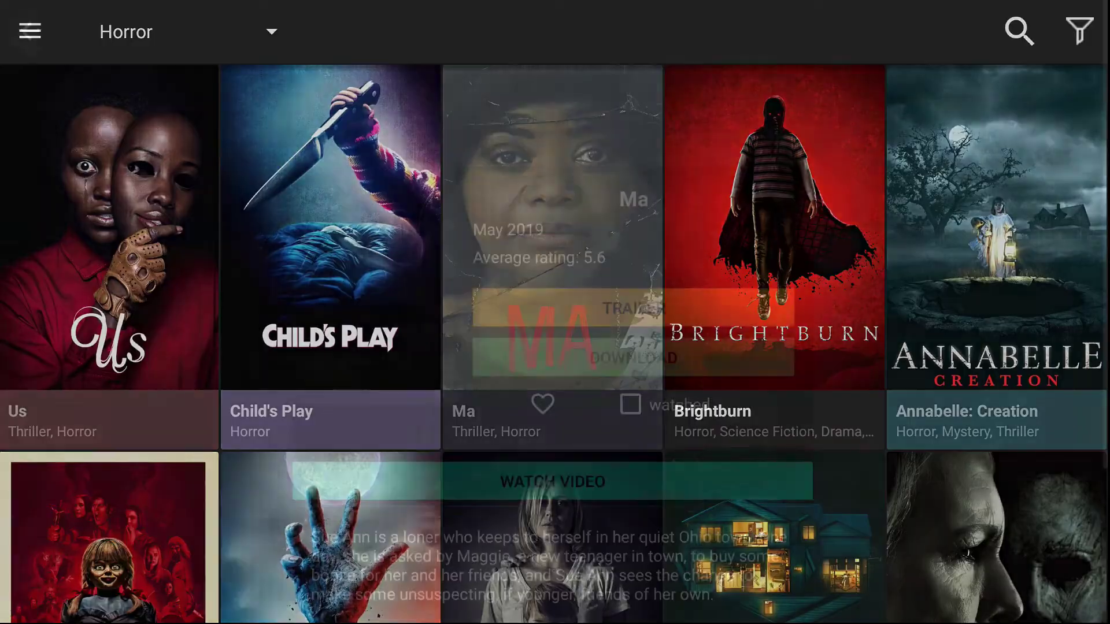
Examine the streams offered for Ma below its description.
key(Down)
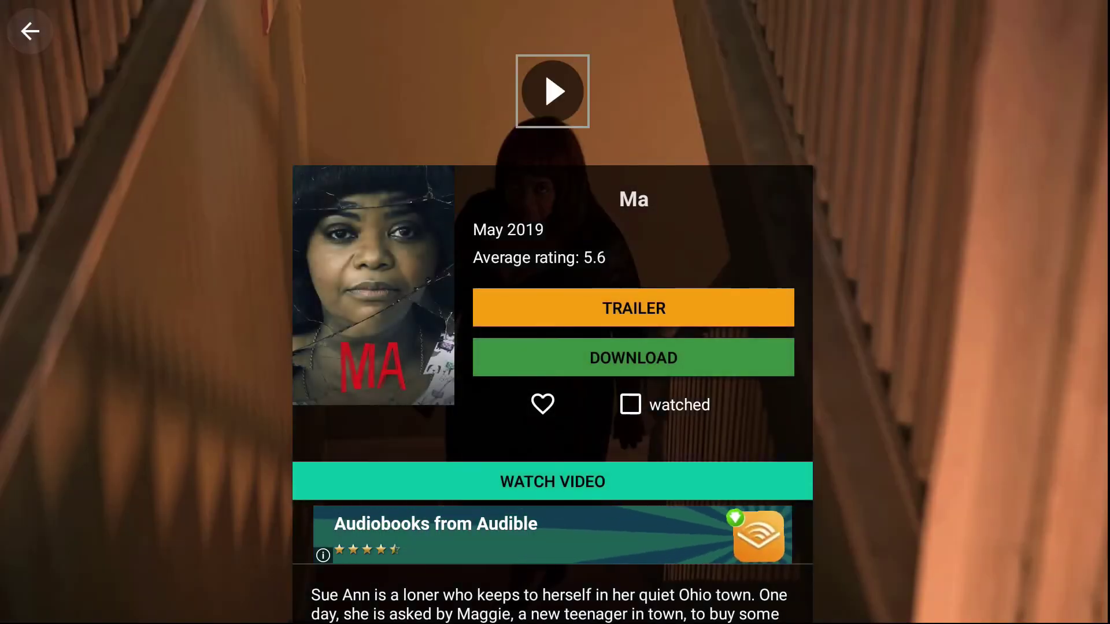
key(Down)
key(Down)
key(Down)
key(Down)
key(Down)
key(Down)
key(Down)
key(Down)
key(Down)
key(Down)
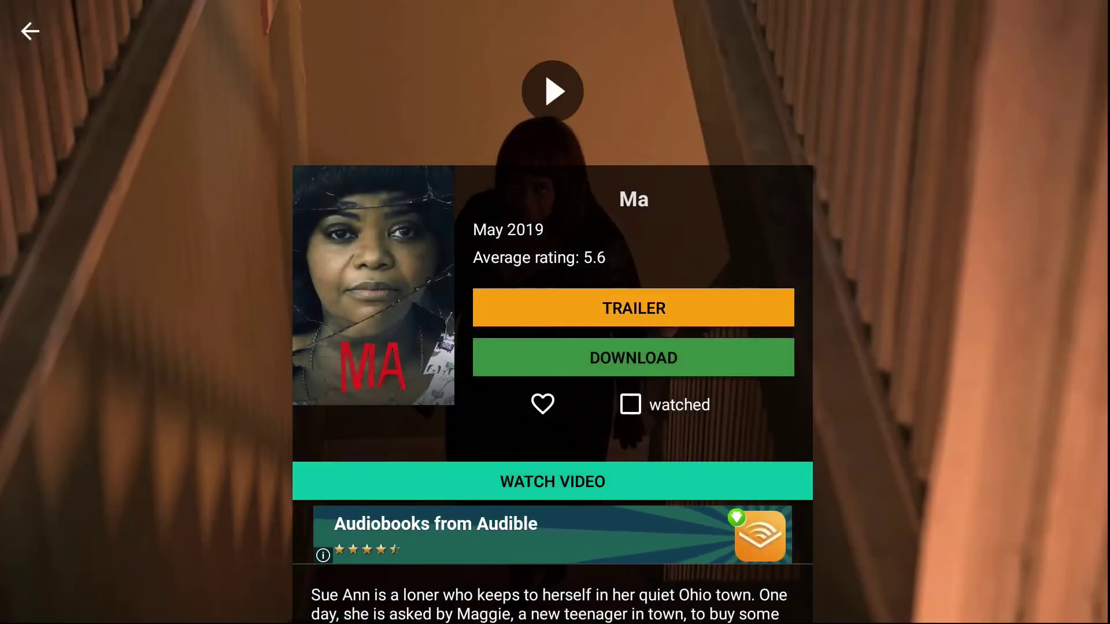
key(Down)
key(Down)
key(Down)
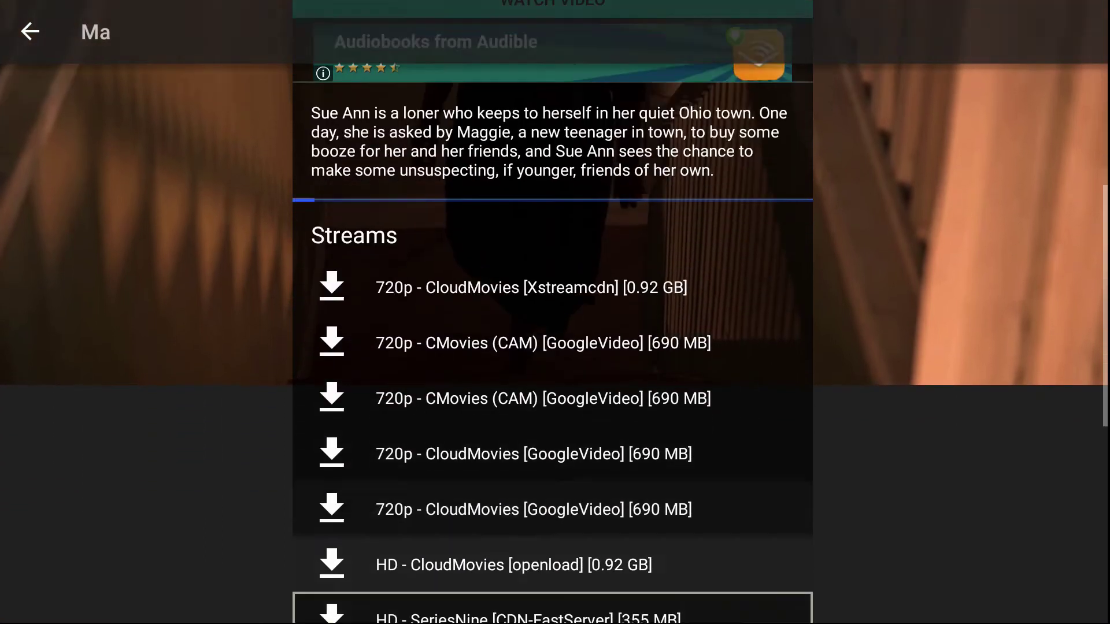
Choose to download the 720p - CDNRelease (WEB-DL) [MkvCage] [1.23 GB] stream of Ma.
key(Up)
key(Up)
key(Up)
key(Up)
key(Up)
key(Up)
key(Up)
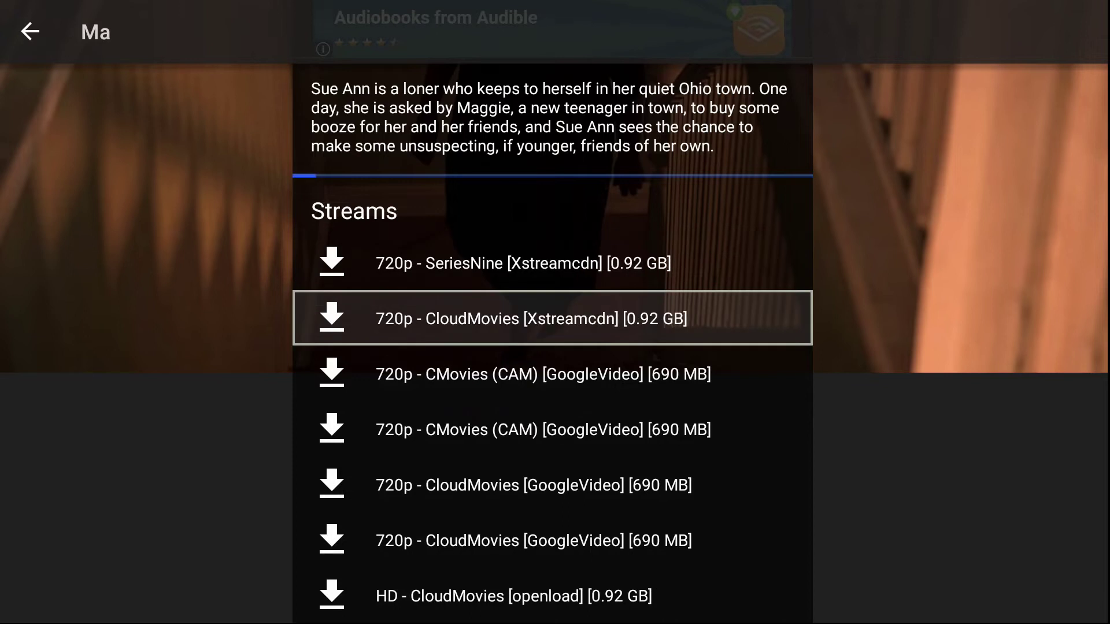
key(Up)
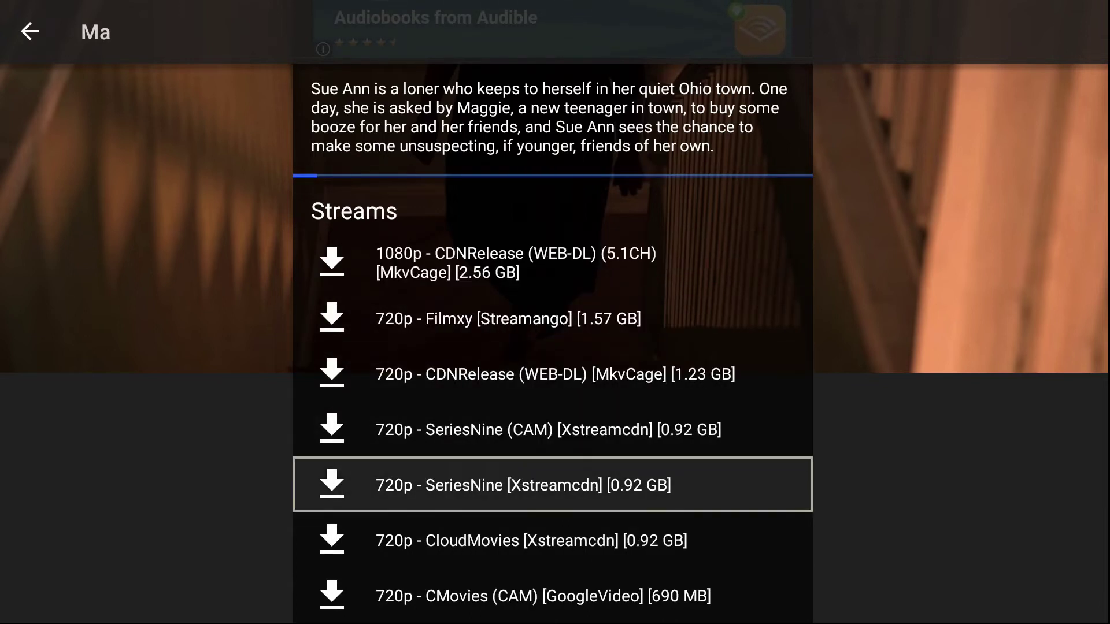
key(Up)
key(Up)
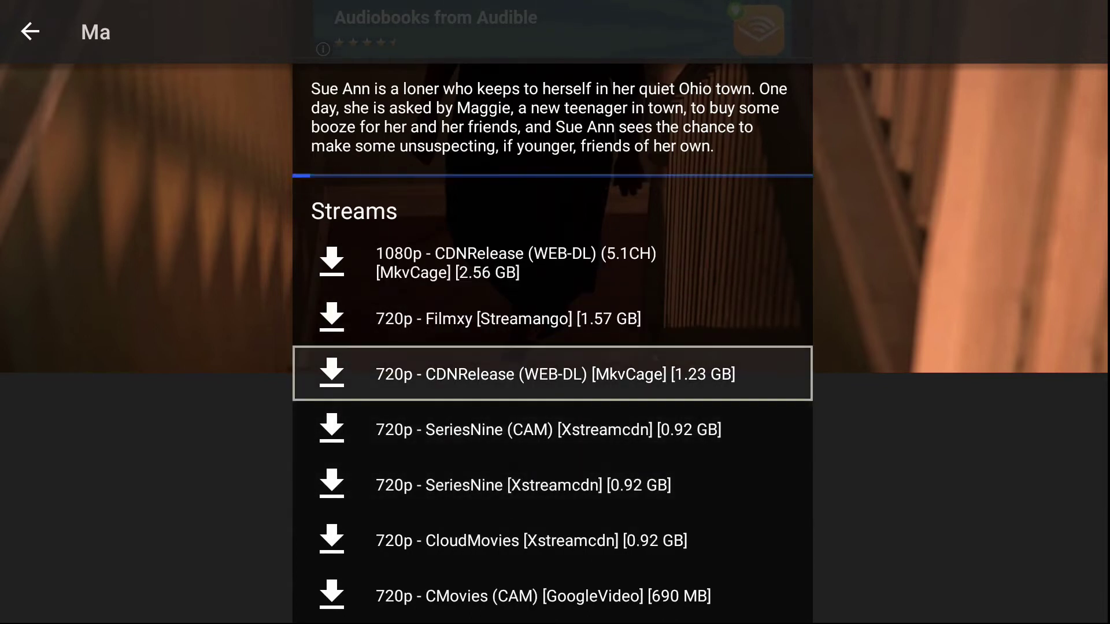
key(Return)
key(Down)
key(Down)
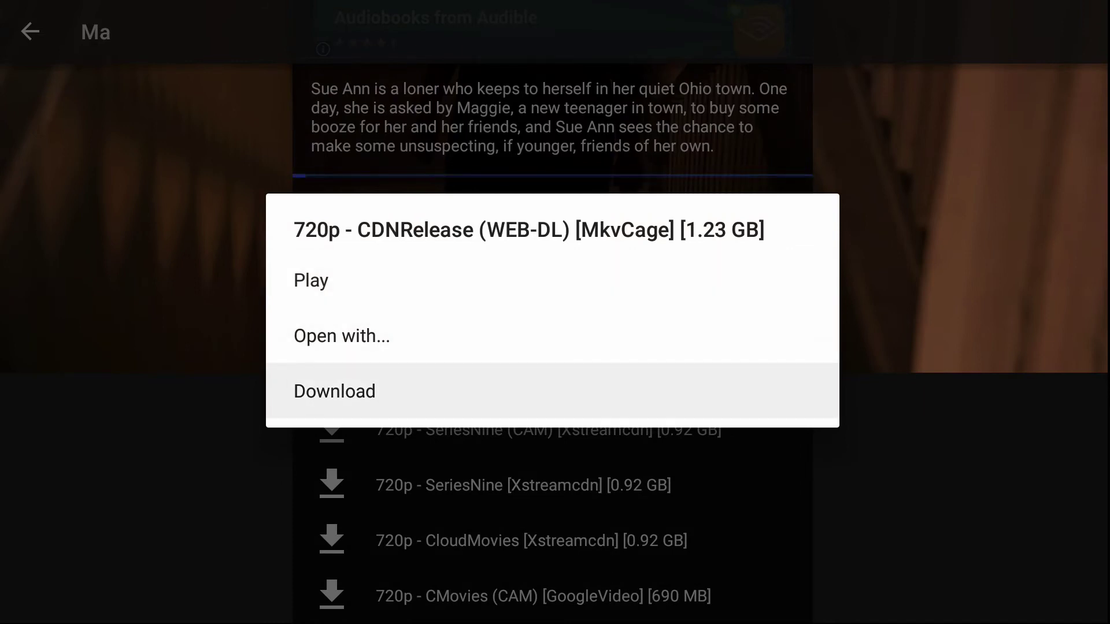
key(Return)
Leave the movie details and exit Cinema HD, confirming the exit to return to the home screen.
key(Escape)
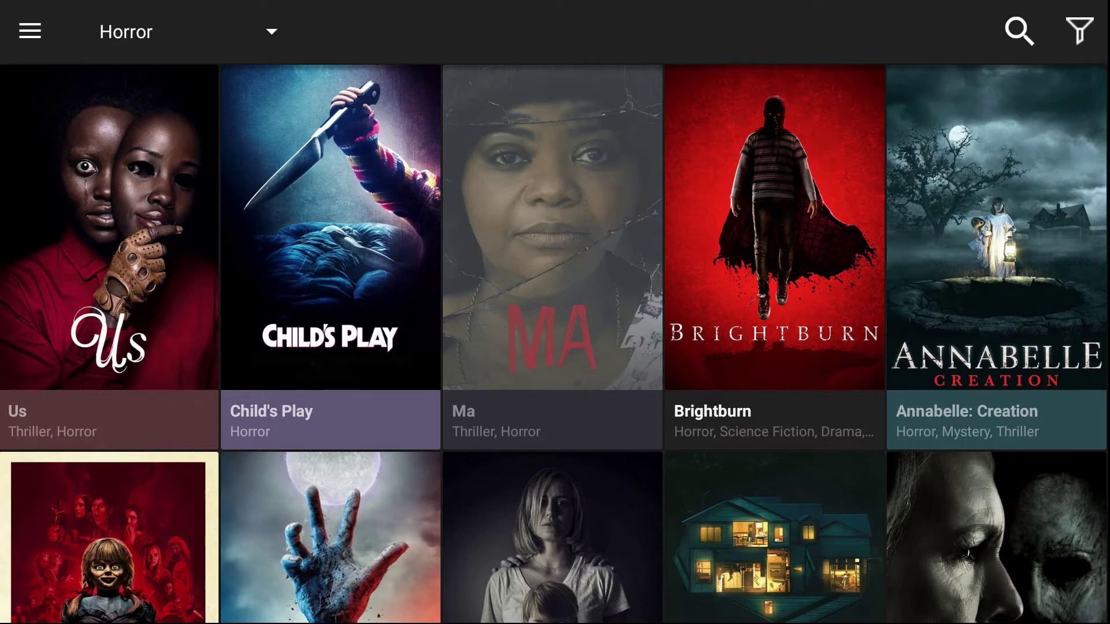
key(Escape)
key(Right)
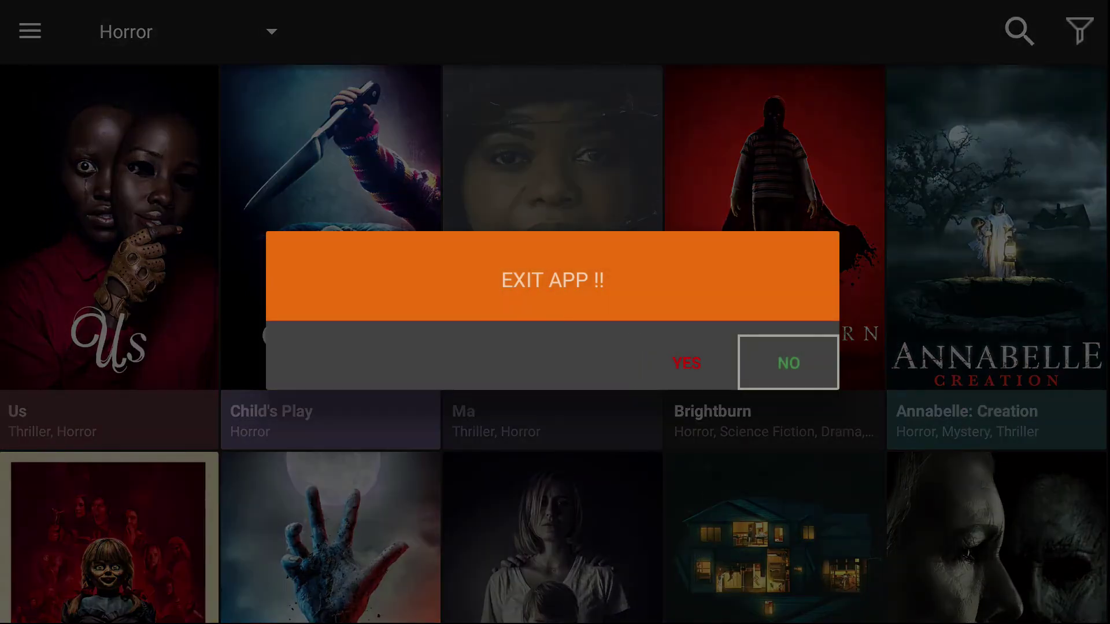
key(Left)
key(Return)
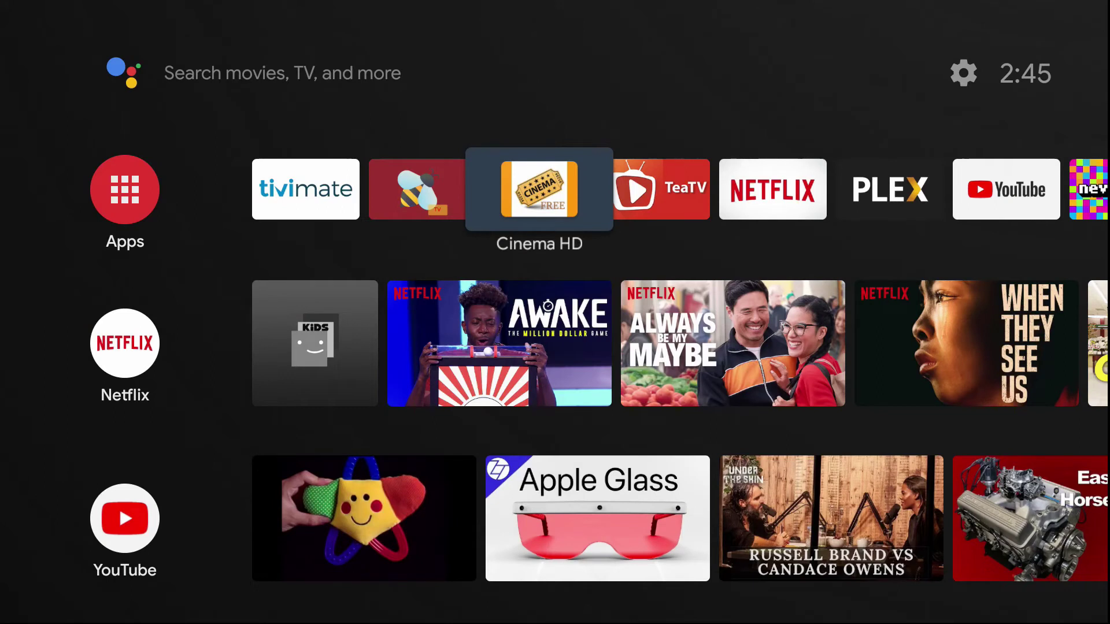
Open TeaTV from the favourite apps on the home screen and dismiss its update offer.
key(Right)
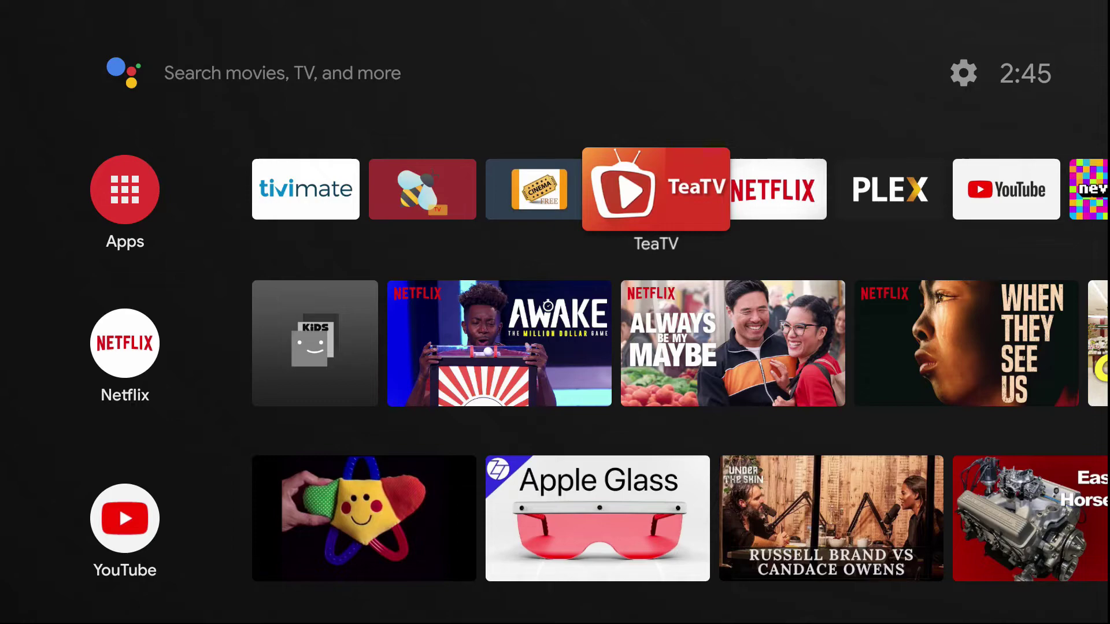
key(Return)
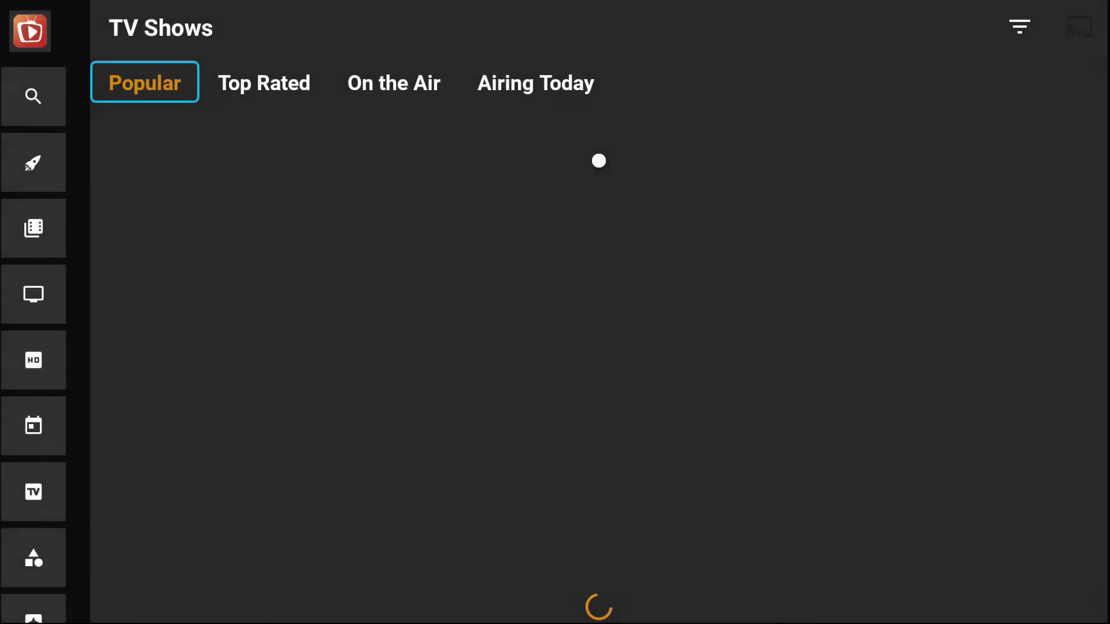
key(Down)
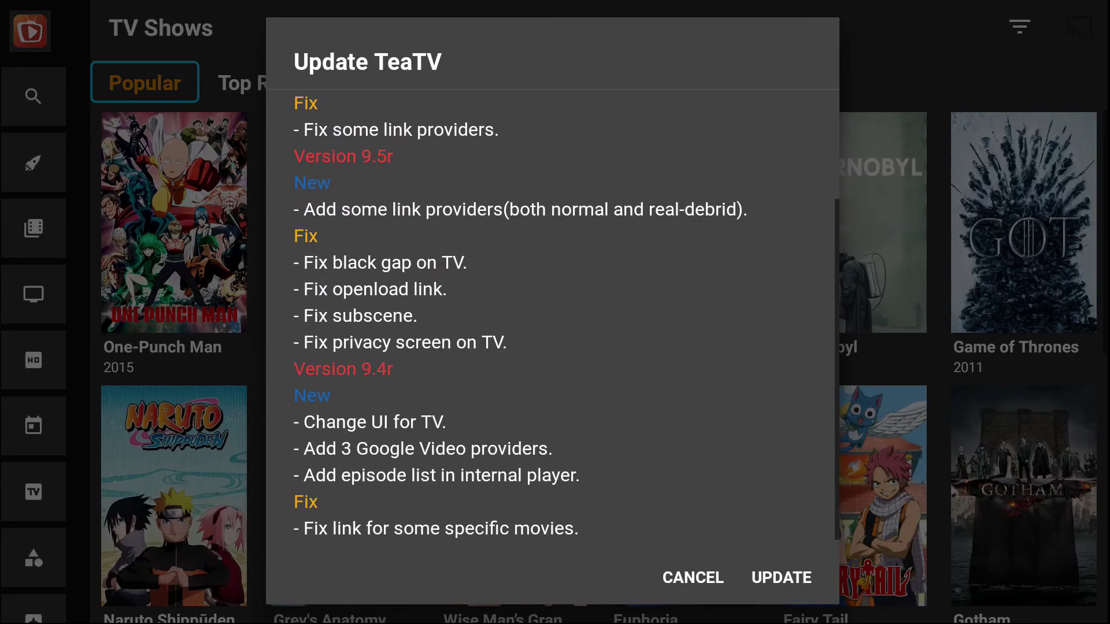
key(Return)
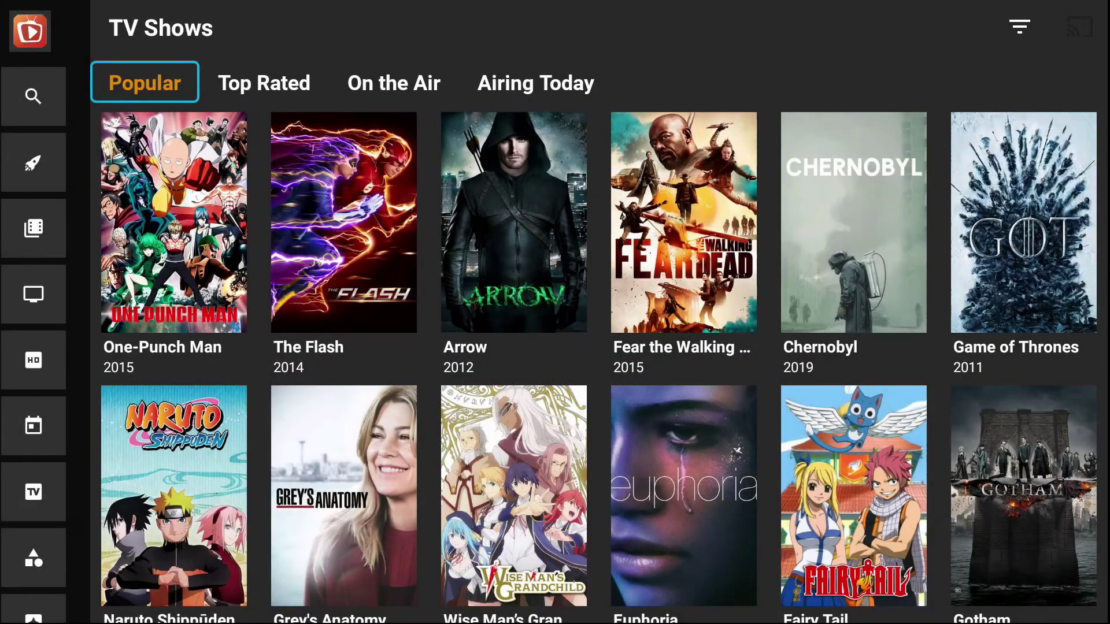
View the downloads in TeaTV's Download Manager and return to the TV Shows overview.
key(Left)
key(Down)
key(Down)
key(Down)
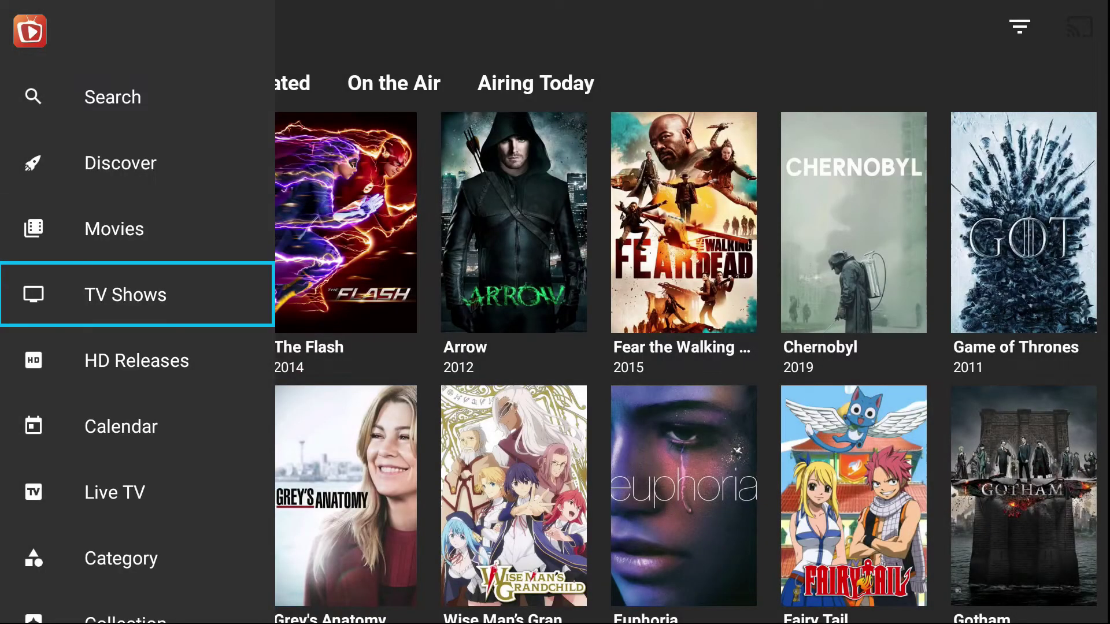
key(Down)
key(Down)
key(Down)
key(Down)
key(Down)
key(Down)
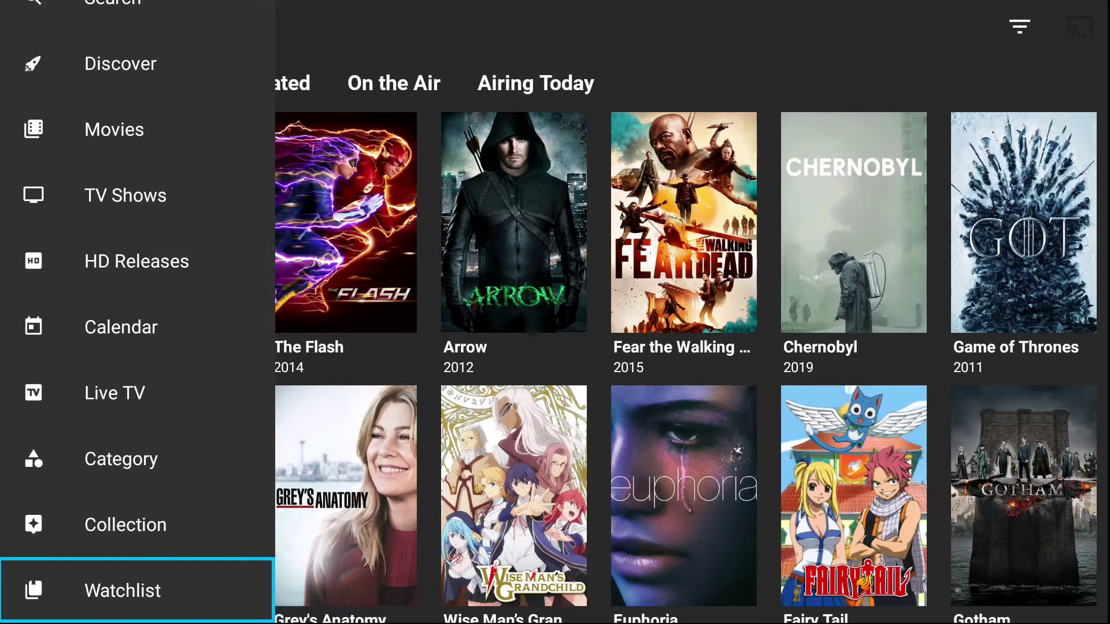
key(Down)
key(Down)
key(Down)
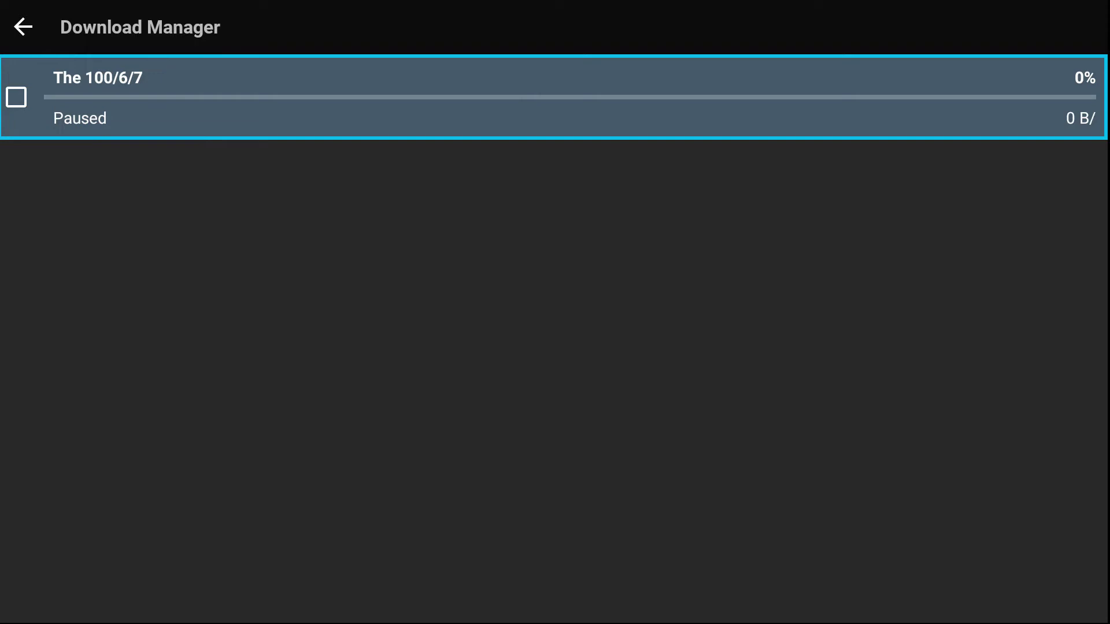
key(Escape)
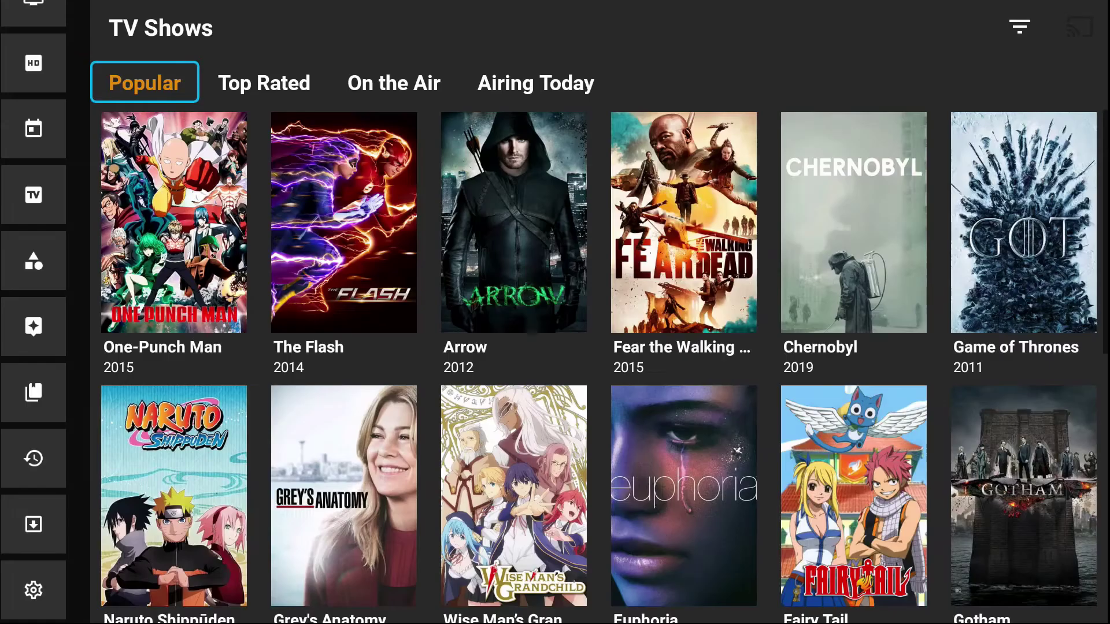
Open the TeaTV settings.
key(Left)
key(Down)
key(Down)
key(Down)
key(Down)
key(Down)
key(Down)
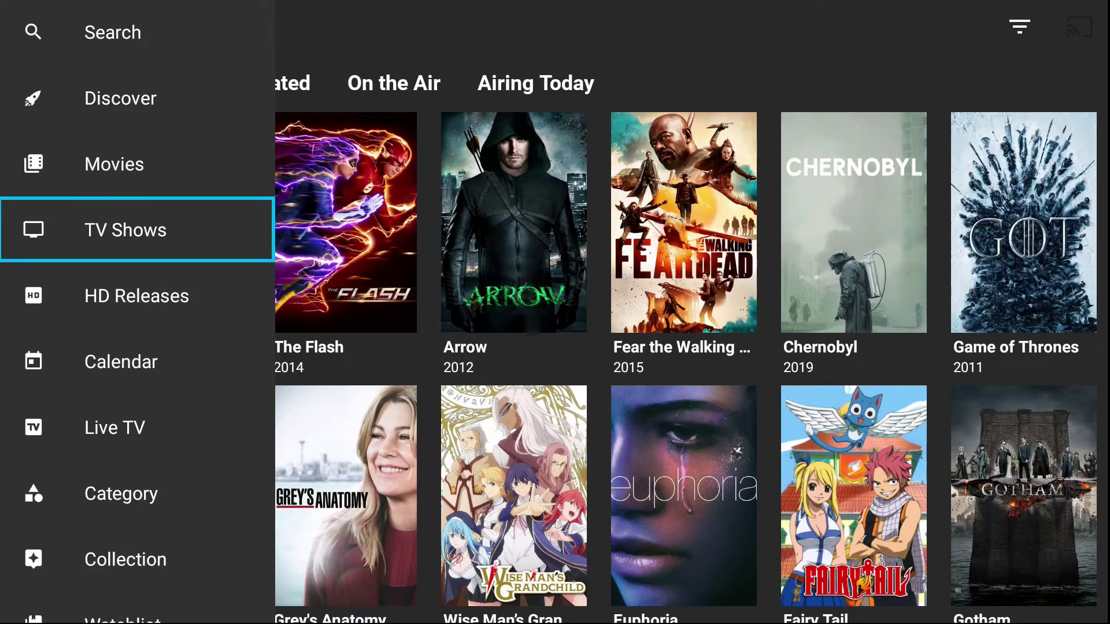
key(Down)
key(Down)
key(Down)
key(Down)
key(Down)
key(Down)
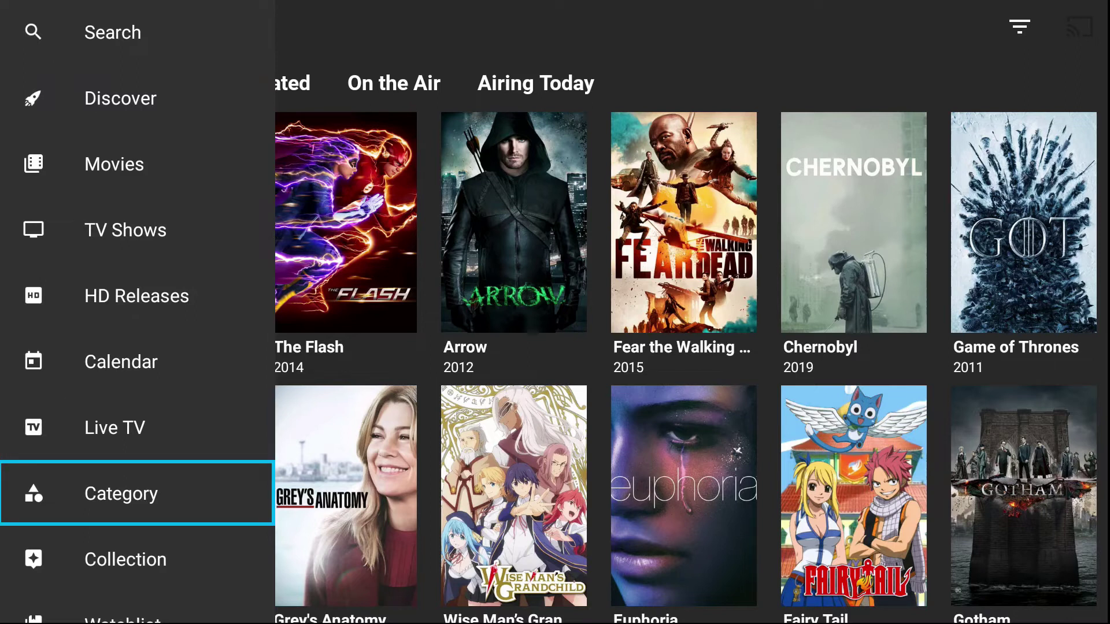
key(Return)
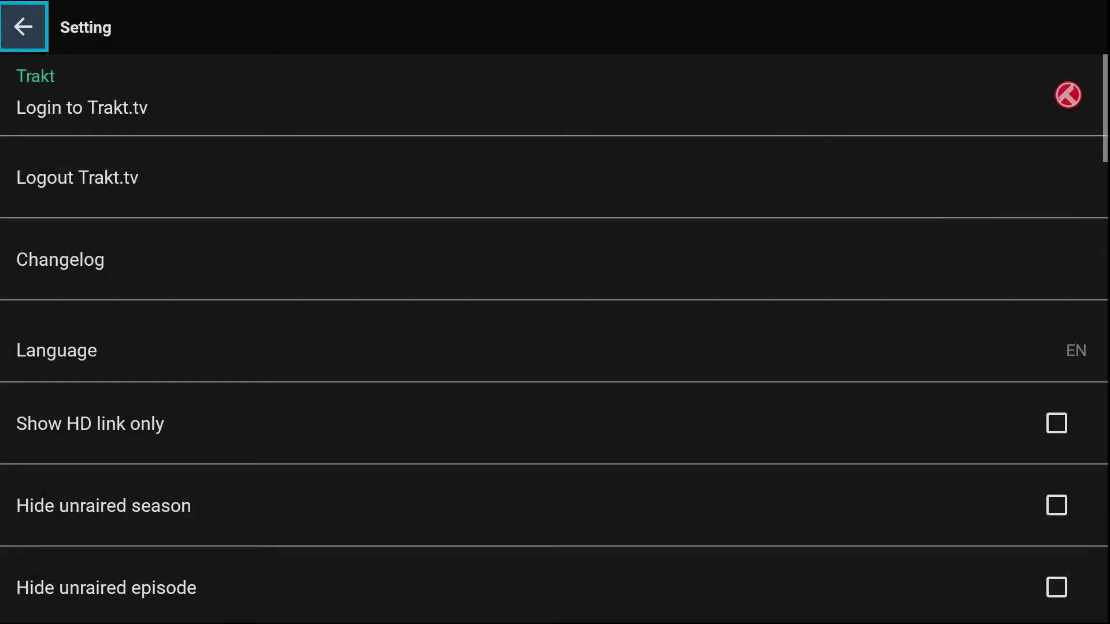
Open the folder chooser for the Download path setting in TeaTV.
key(Down)
key(Down)
key(Down)
key(Down)
key(Down)
key(Down)
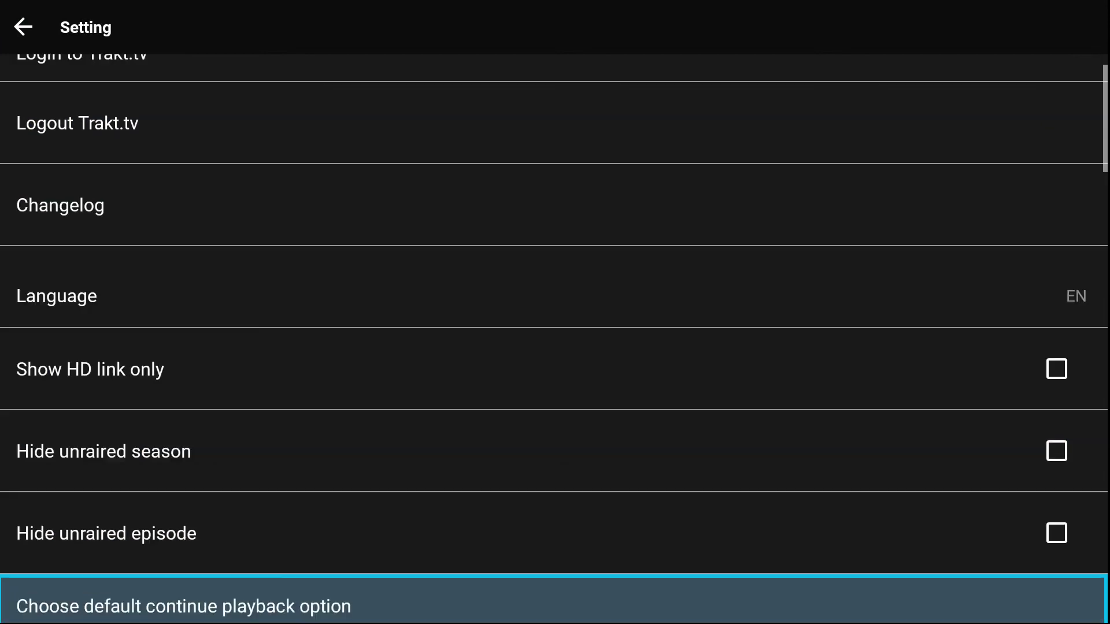
key(Down)
key(Down)
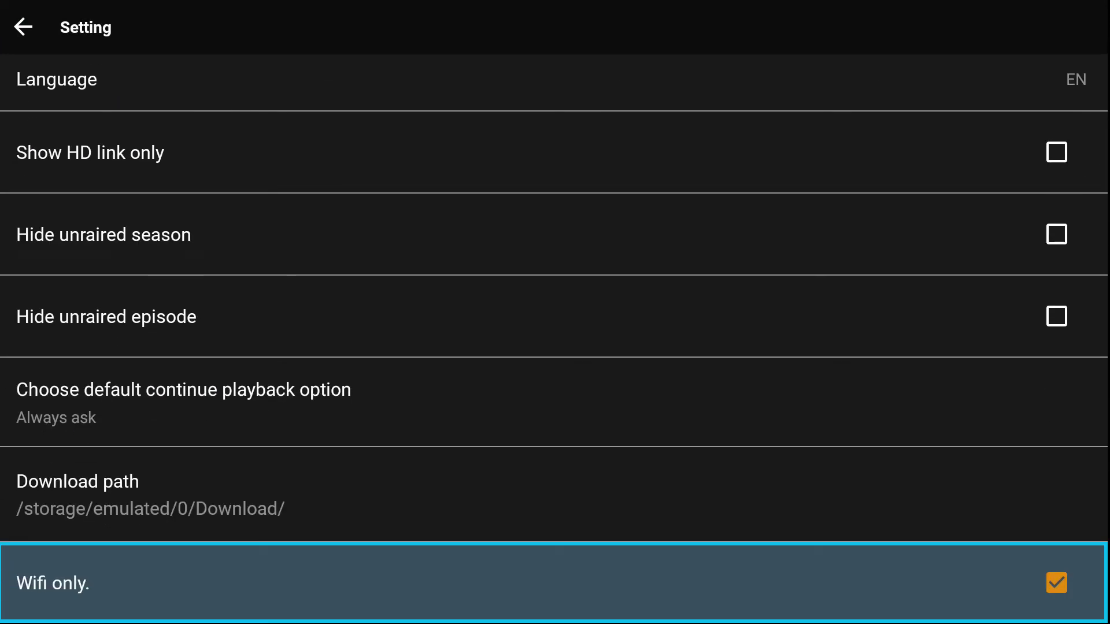
key(Up)
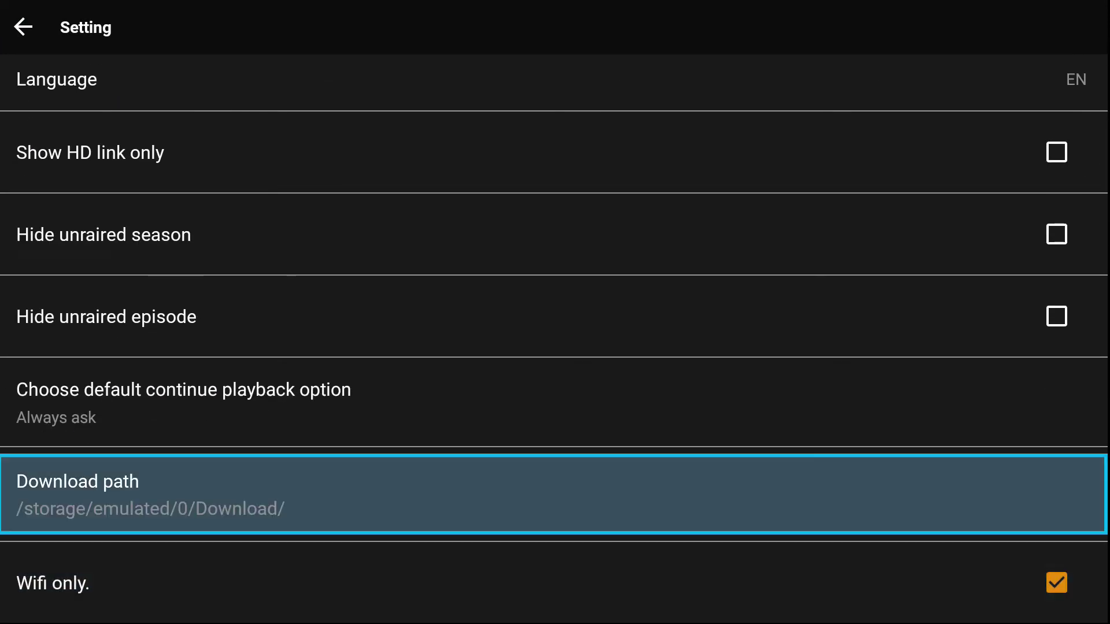
key(Return)
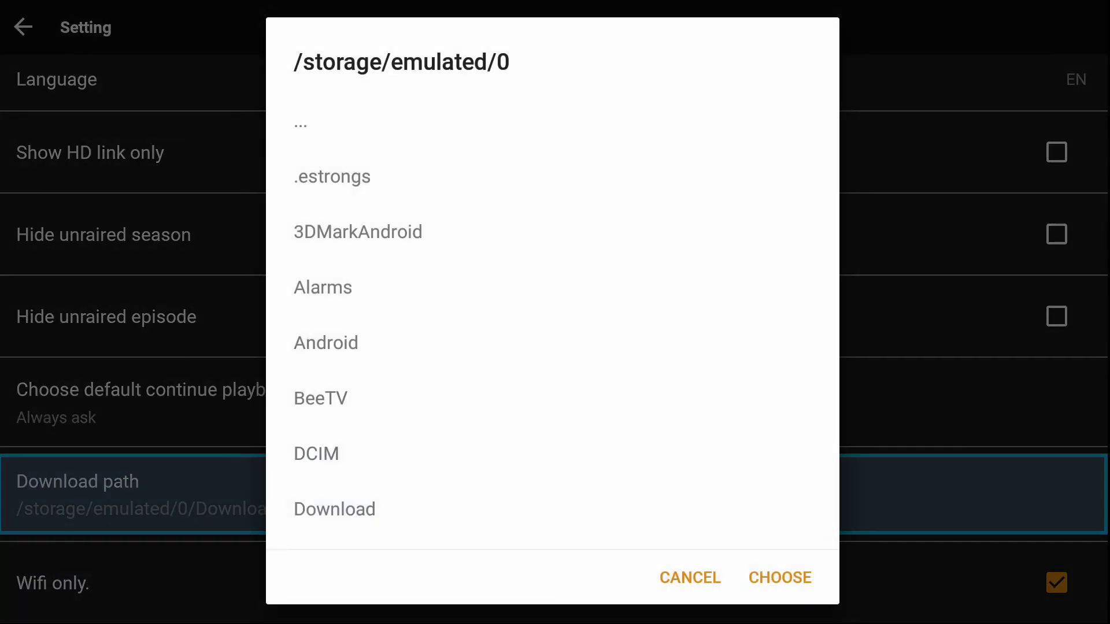
Set TeaTV's Download path to the TV Shows folder, /storage/emulated/0/TV Shows.
key(Down)
key(Down)
key(Down)
key(Down)
key(Down)
key(Down)
key(Down)
key(Down)
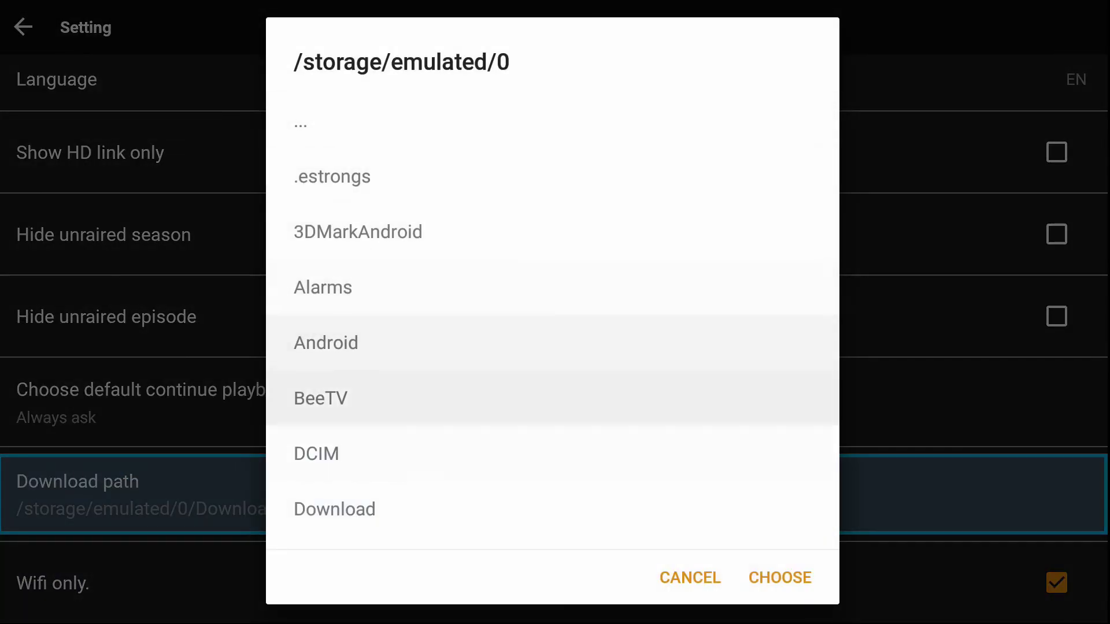
key(Down)
key(Down)
key(Down)
key(Down)
key(Down)
key(Down)
key(Down)
key(Down)
key(Down)
key(Down)
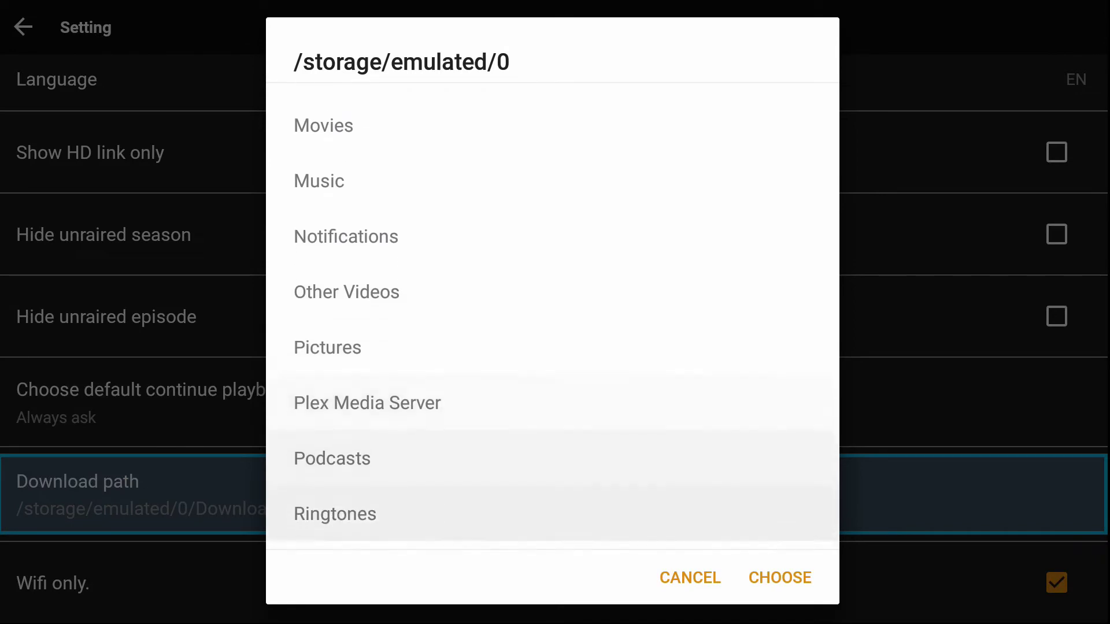
key(Down)
key(Up)
key(Up)
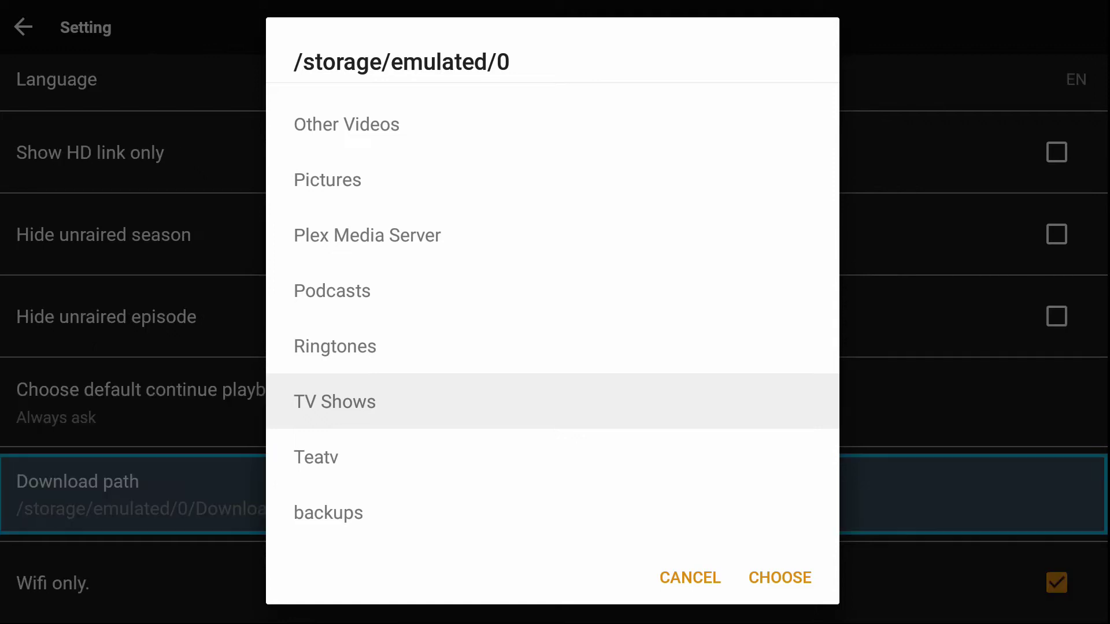
key(Return)
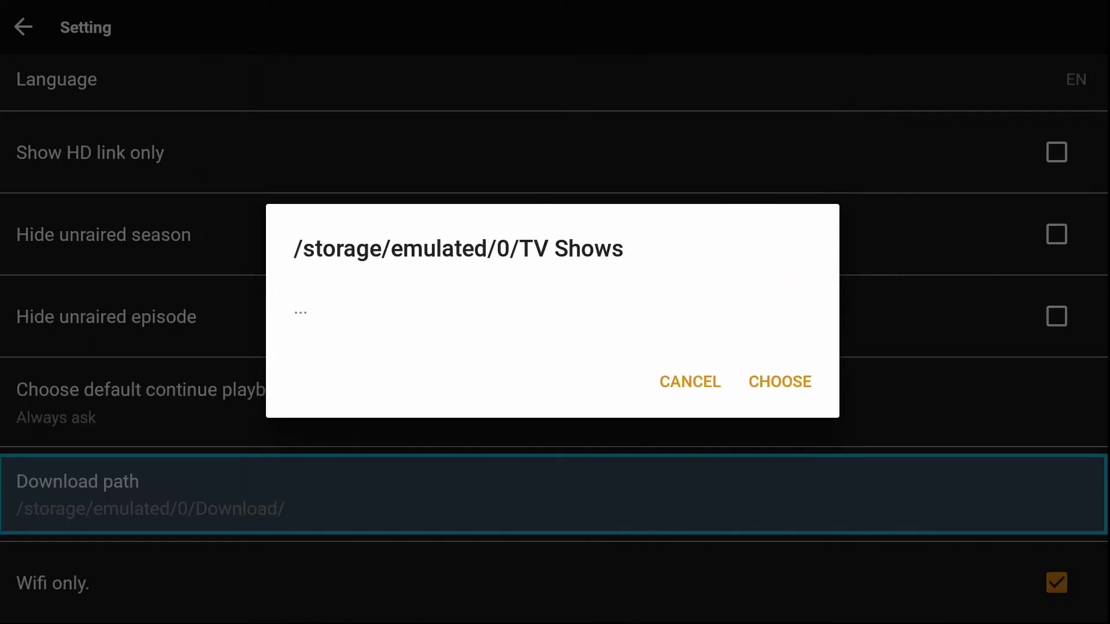
key(Down)
key(Down)
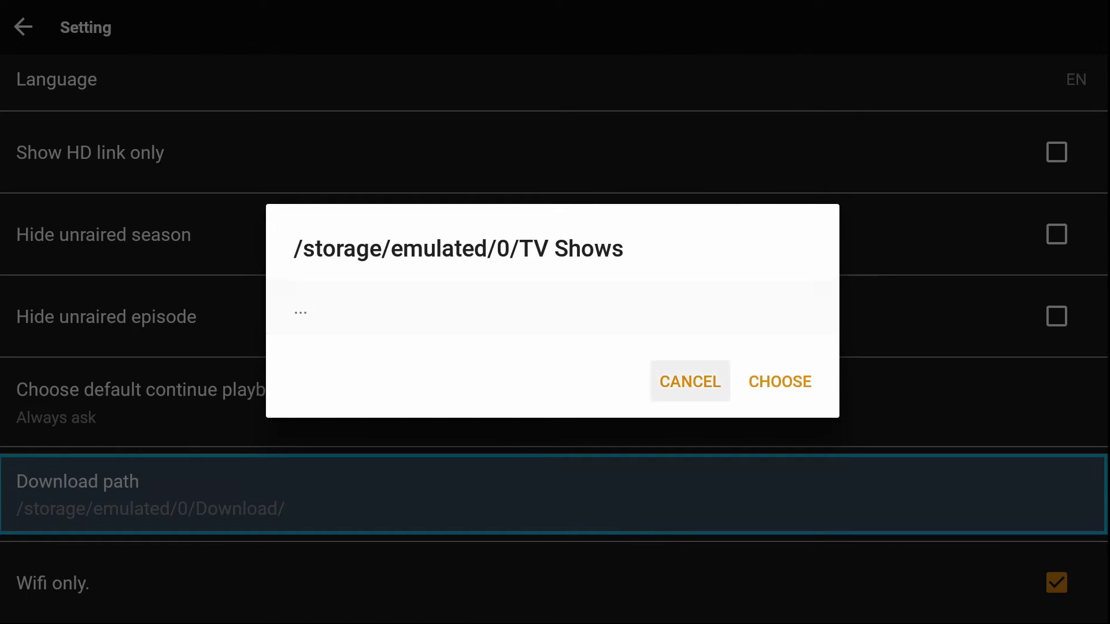
key(Right)
key(Return)
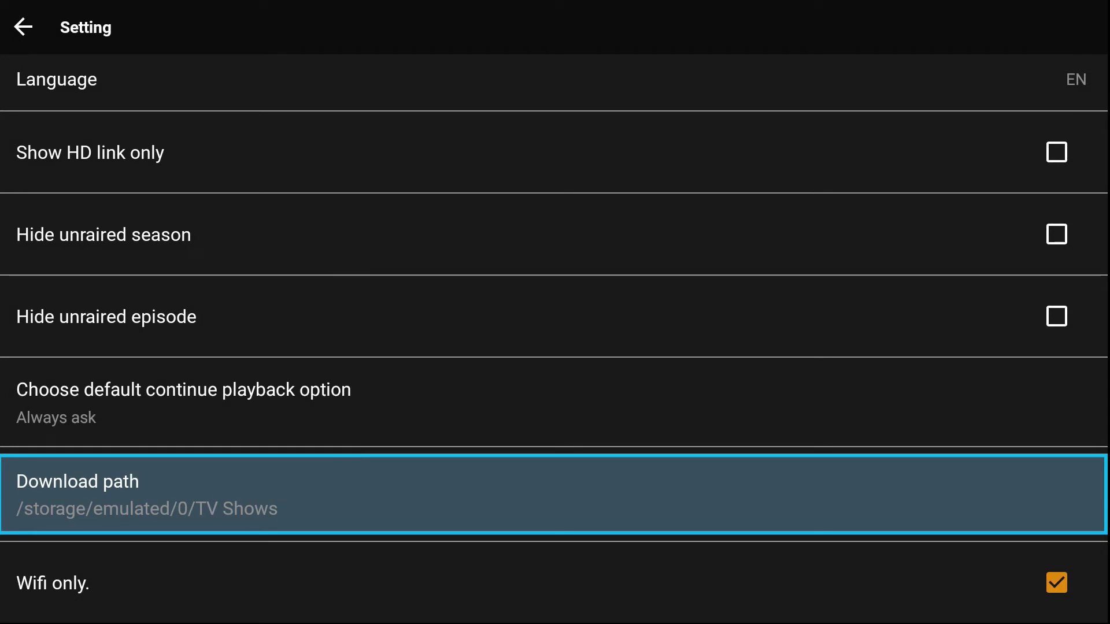
Leave the TeaTV settings and exit the app to the home screen.
key(Escape)
key(Escape)
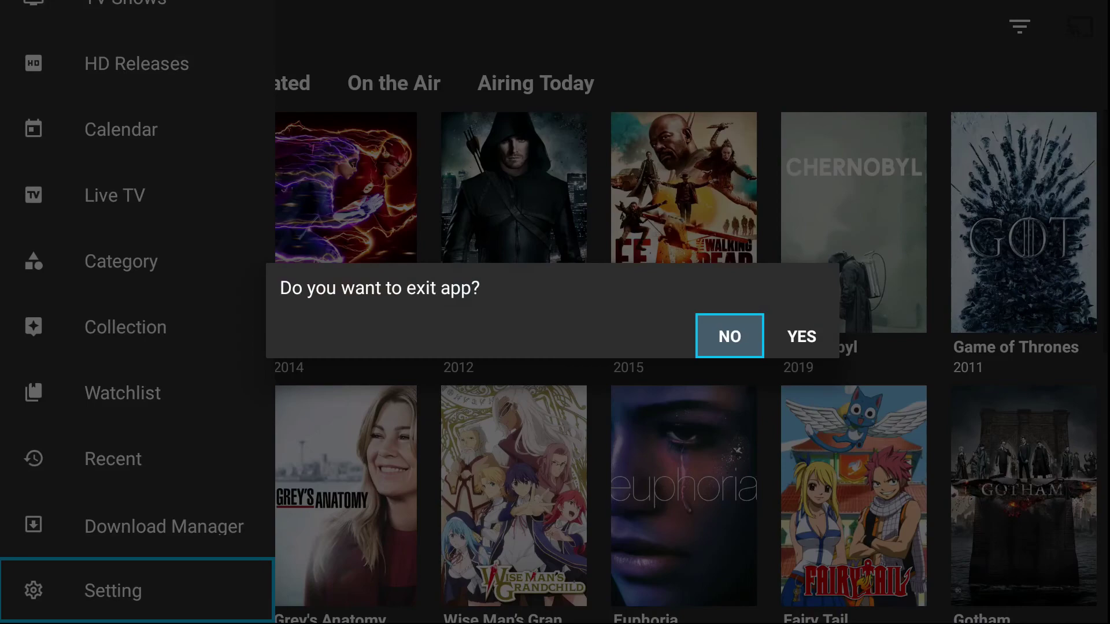
key(Right)
key(Return)
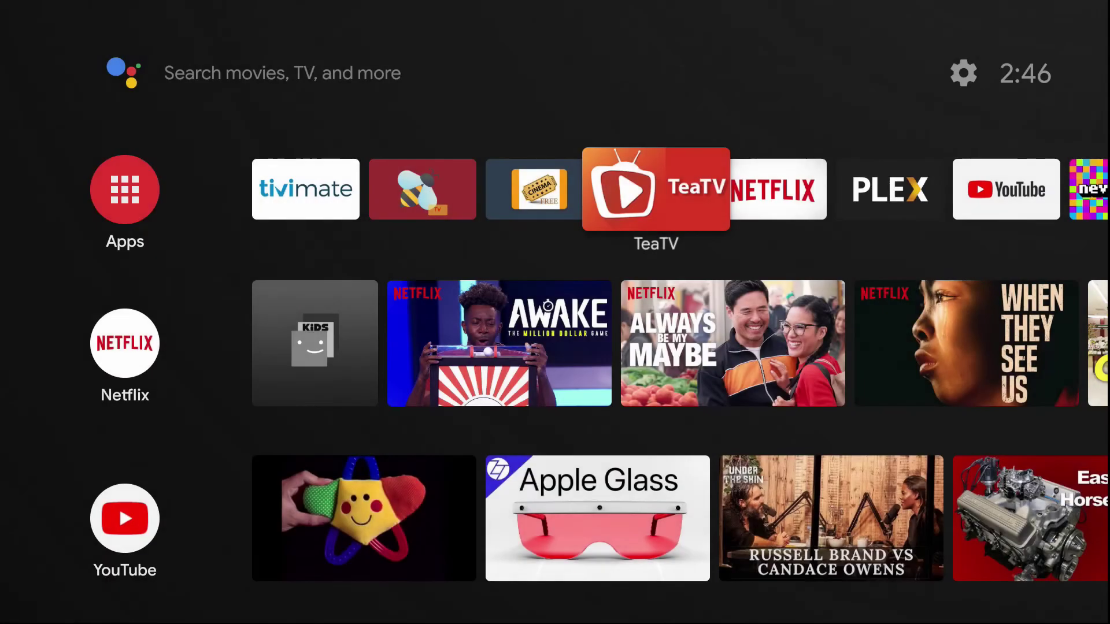
Open Plex from the favourite apps on the home screen and start signing in.
key(Left)
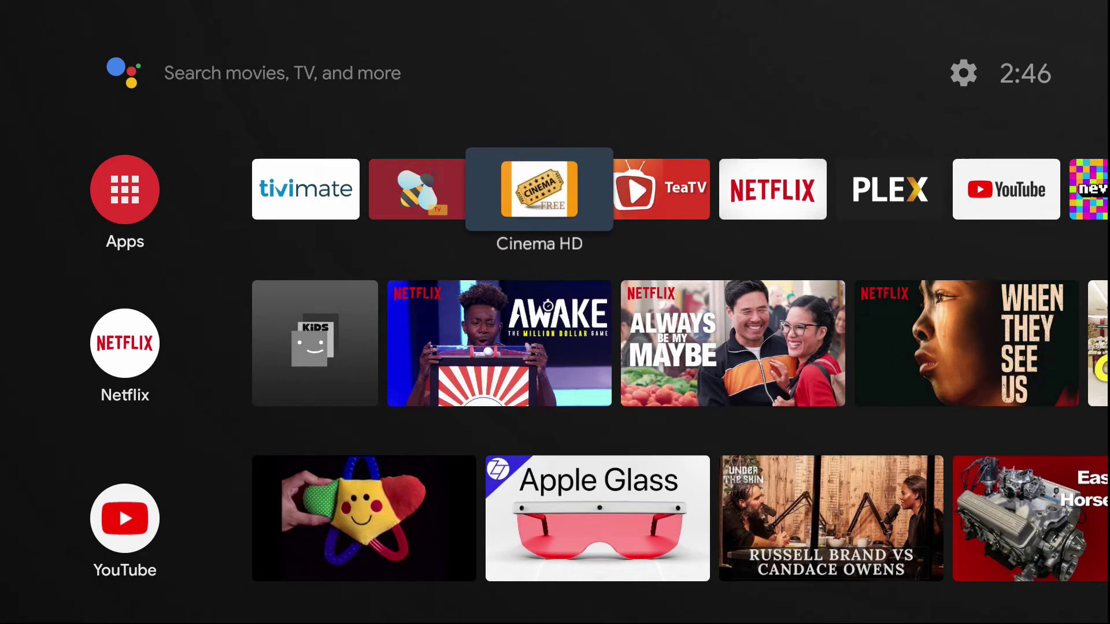
key(Right)
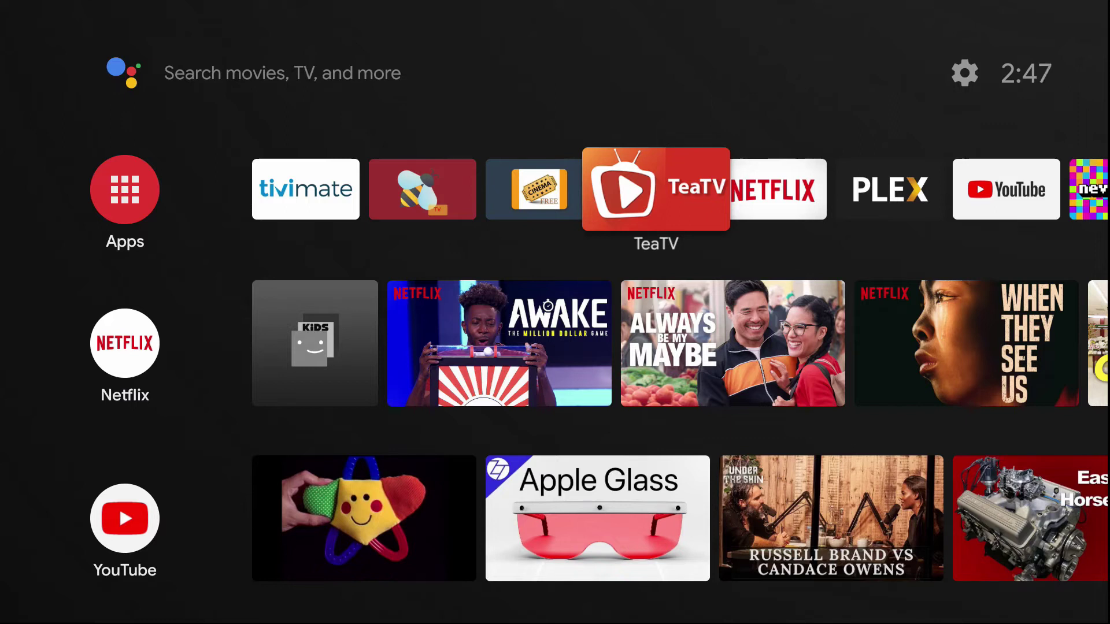
key(Right)
key(Right)
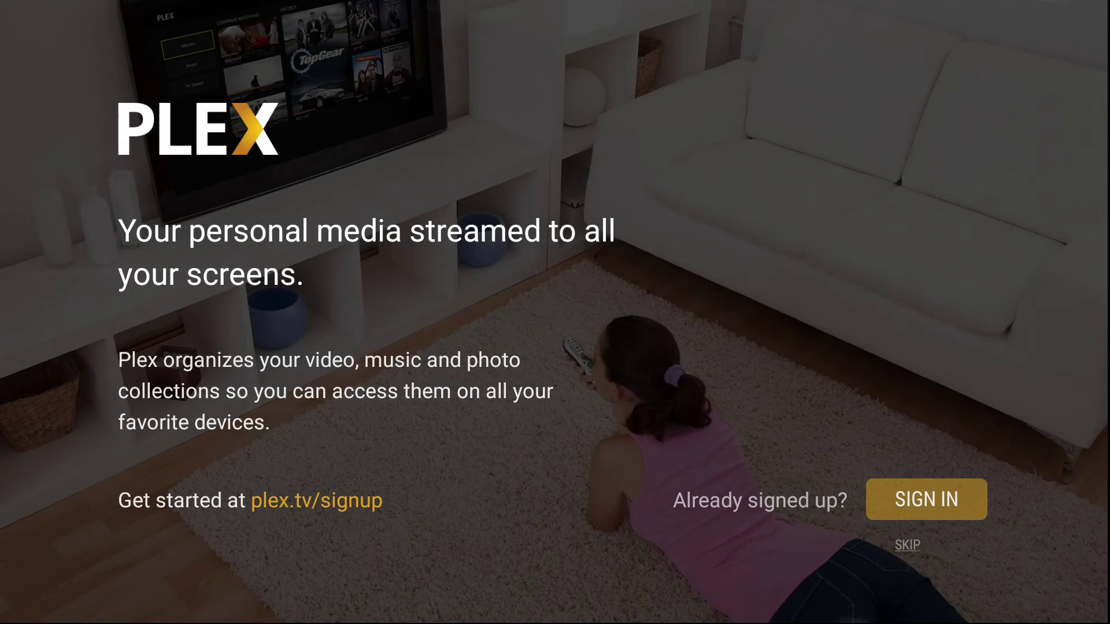
key(Return)
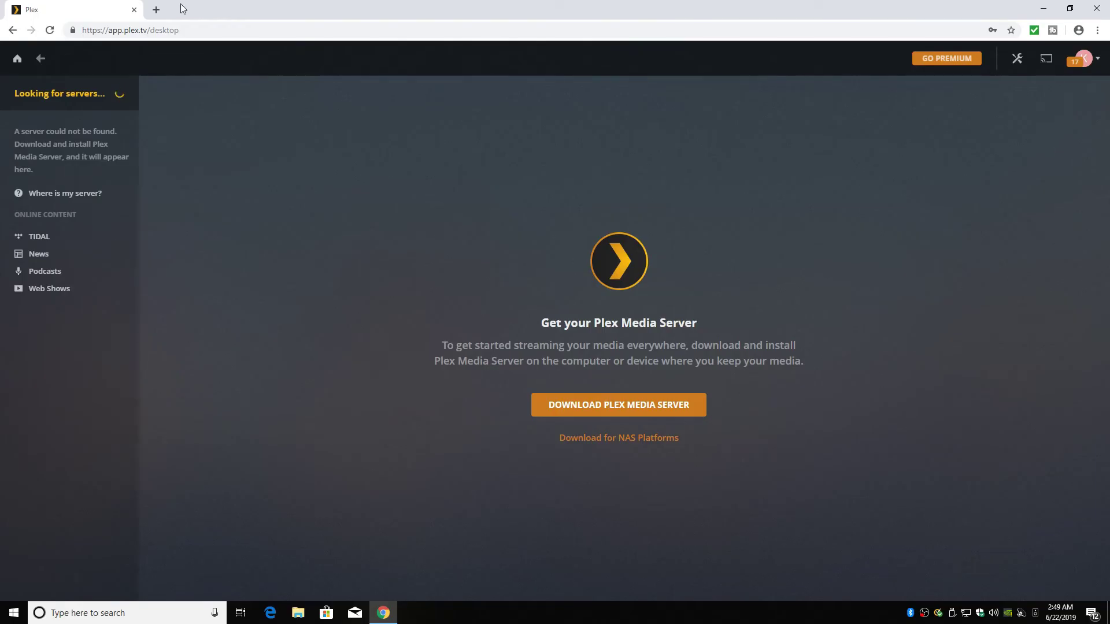
Switch to the browser on the computer and open plex.tv/link in a new tab.
click(156, 10)
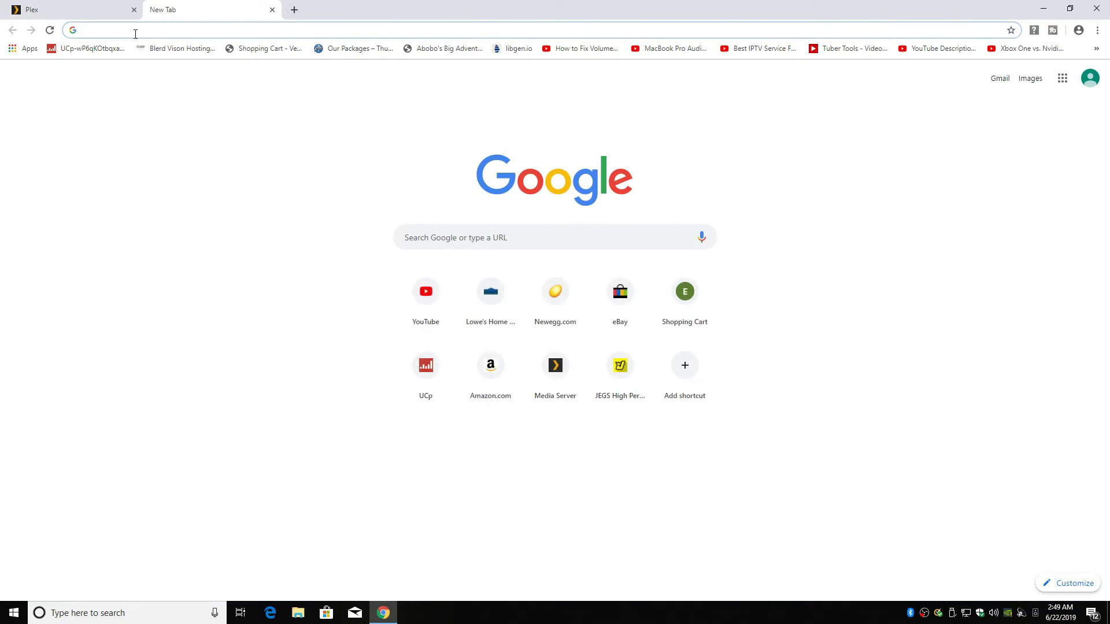
text(plex.tv/l)
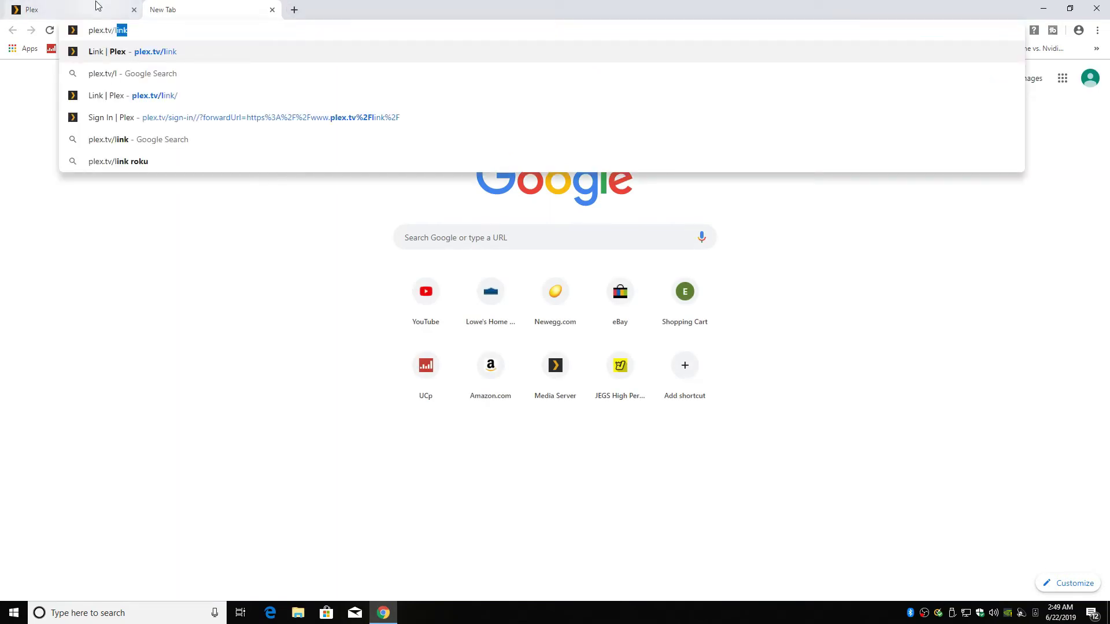
key(Return)
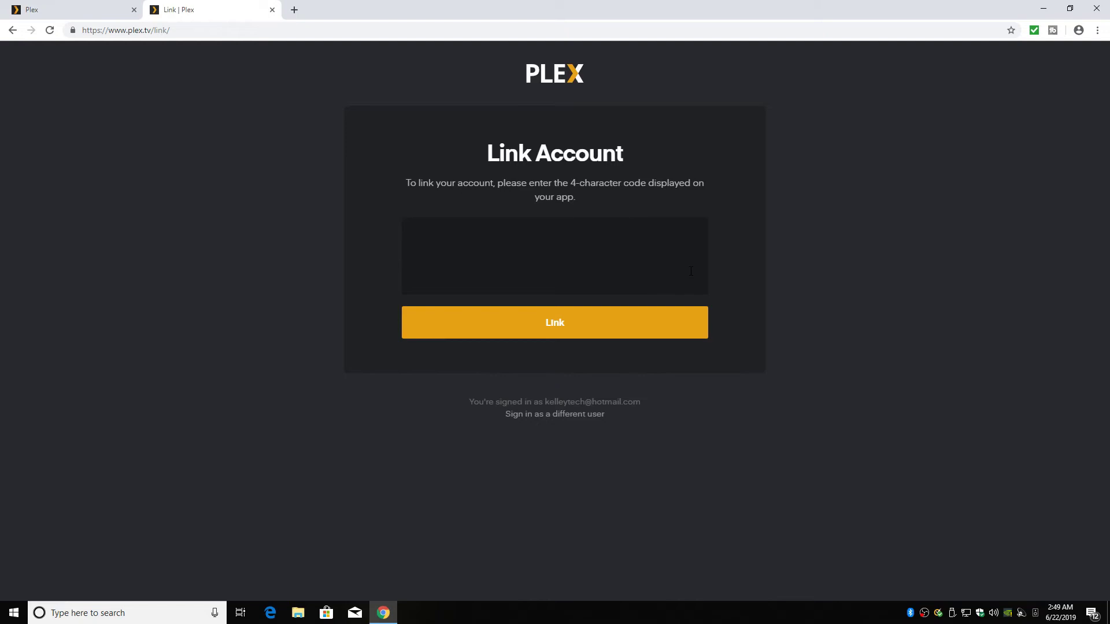
Link the Plex account by entering the 4-character code from the Plex app, and close the linking page.
text(61S4)
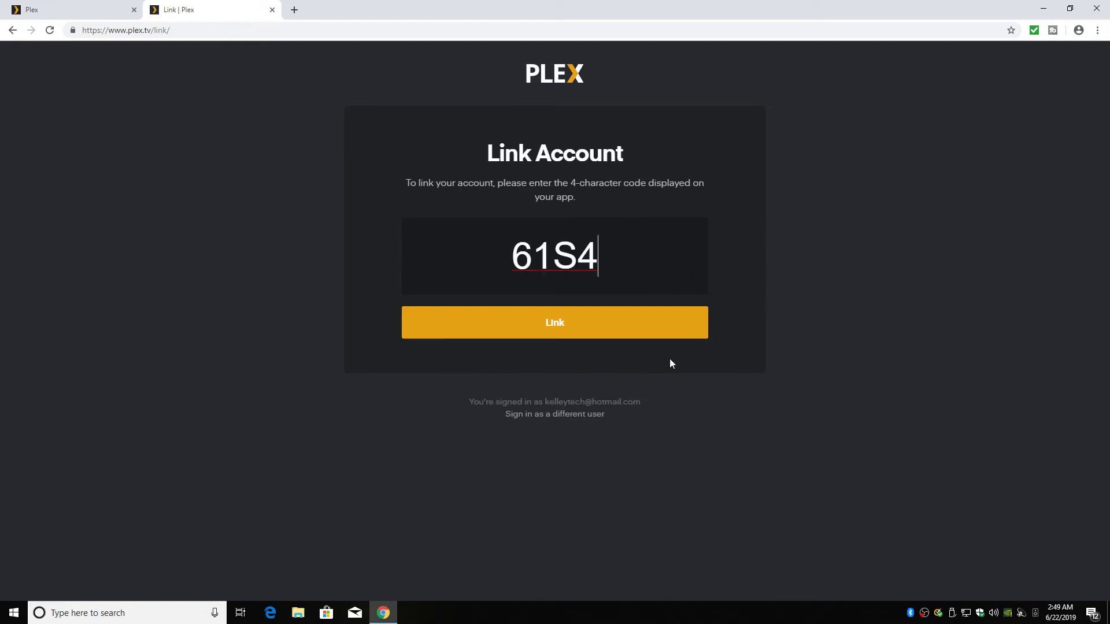
click(575, 327)
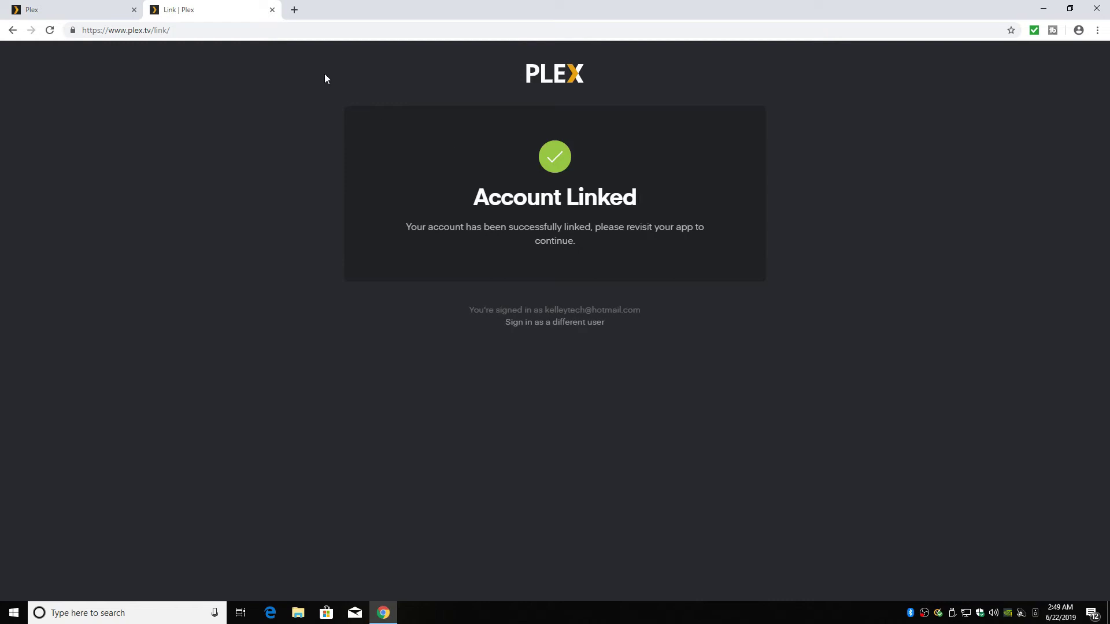
click(272, 11)
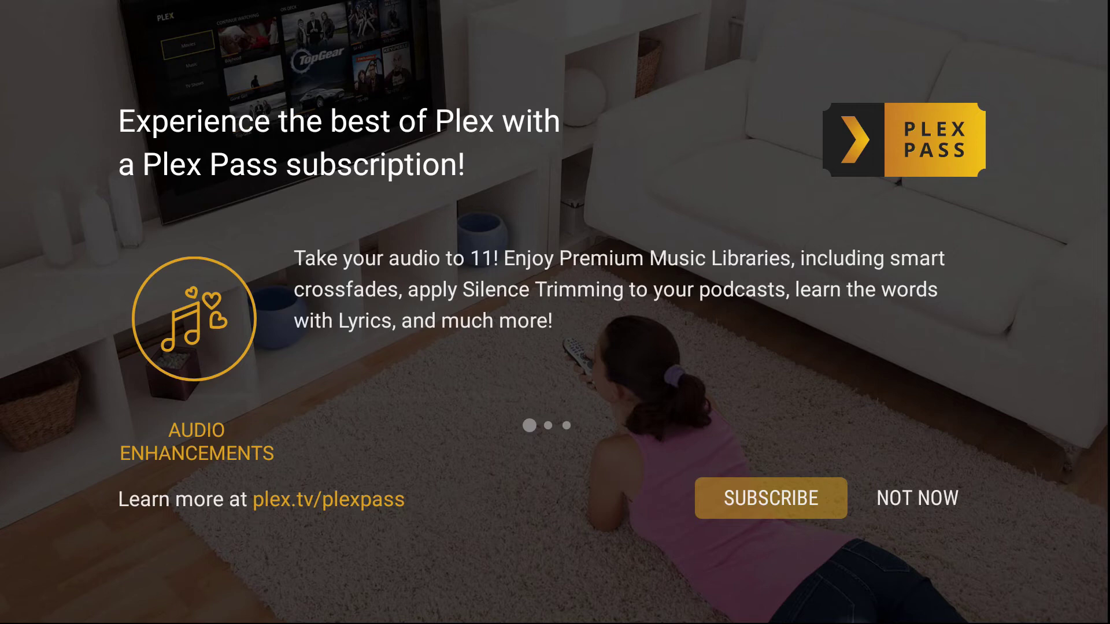
Switch back to Plex on the SHIELD, decline the Plex Pass subscription and continue without a server.
click(917, 498)
key(Return)
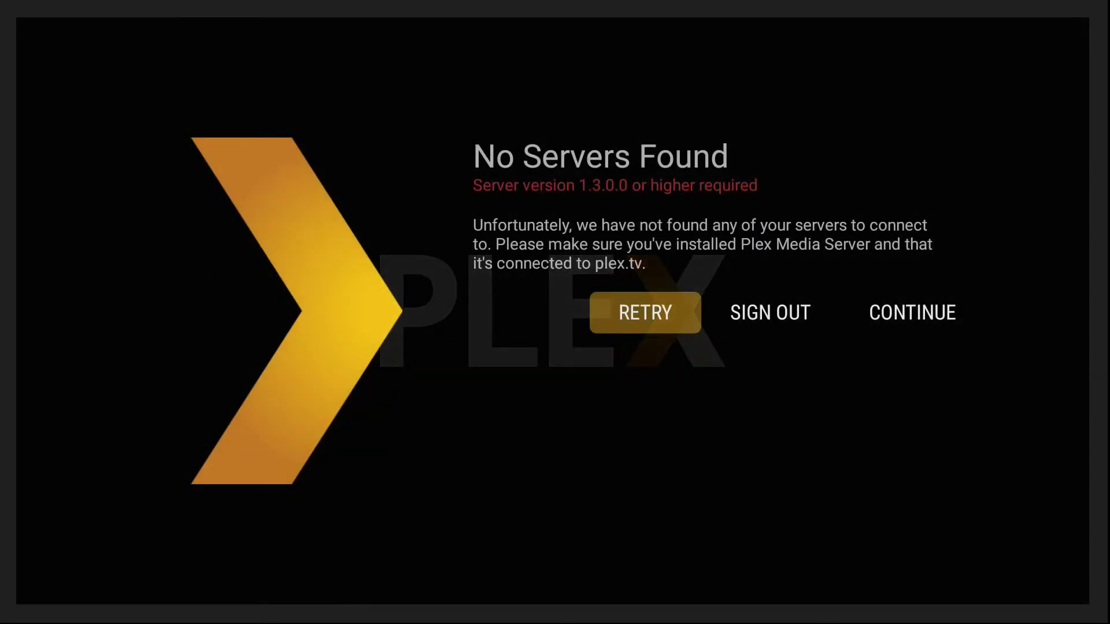
key(Right)
key(Right)
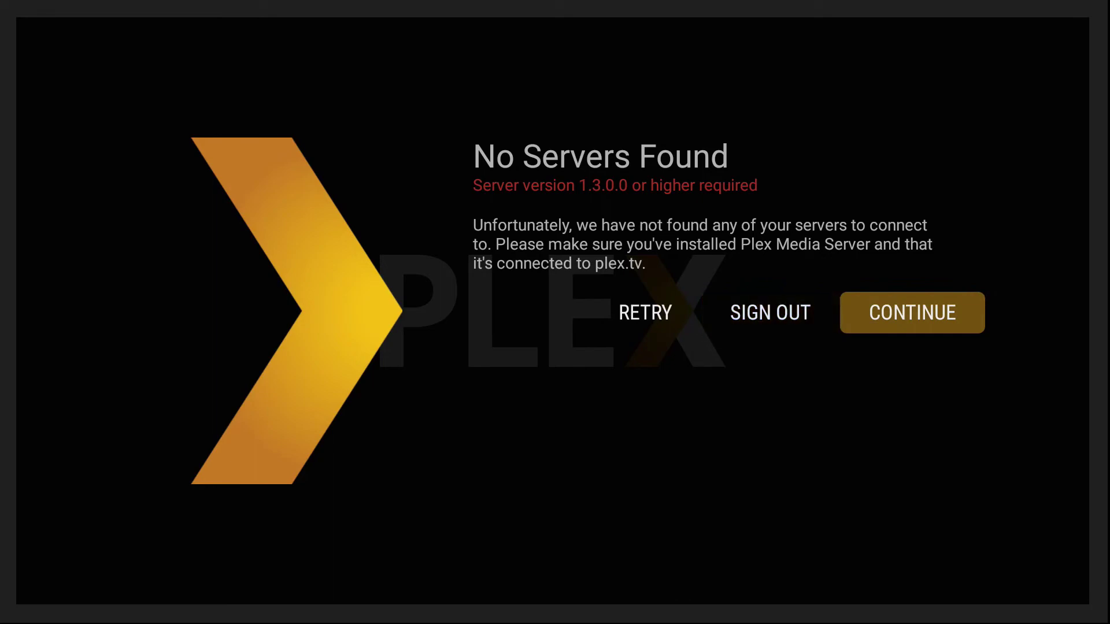
key(Return)
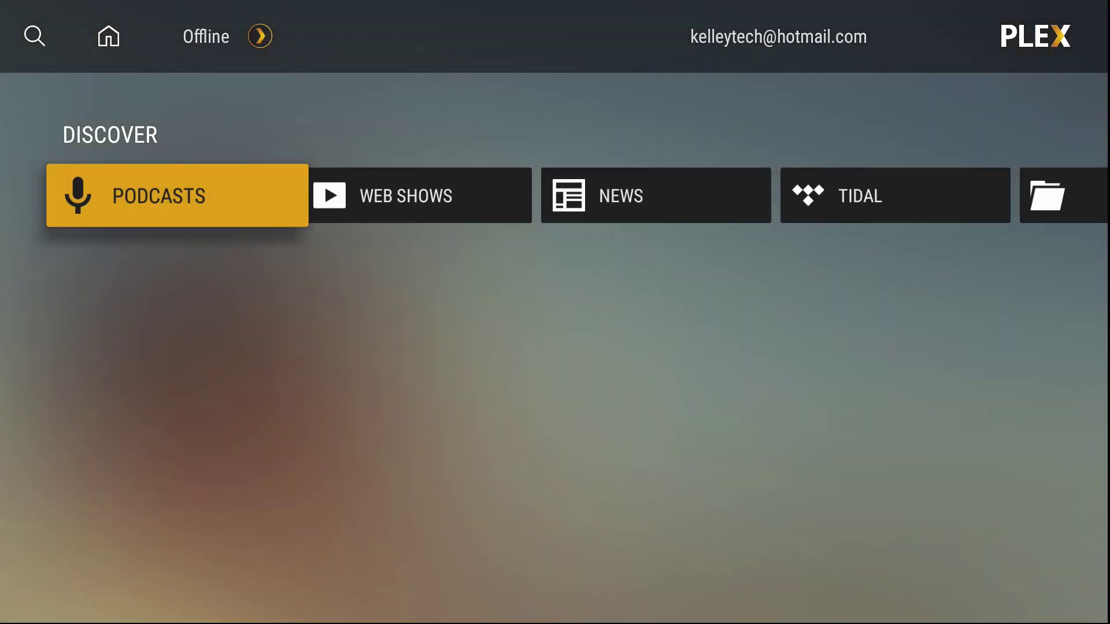
Look through the recommended podcasts, web shows and news headlines on the Plex home screen.
key(Down)
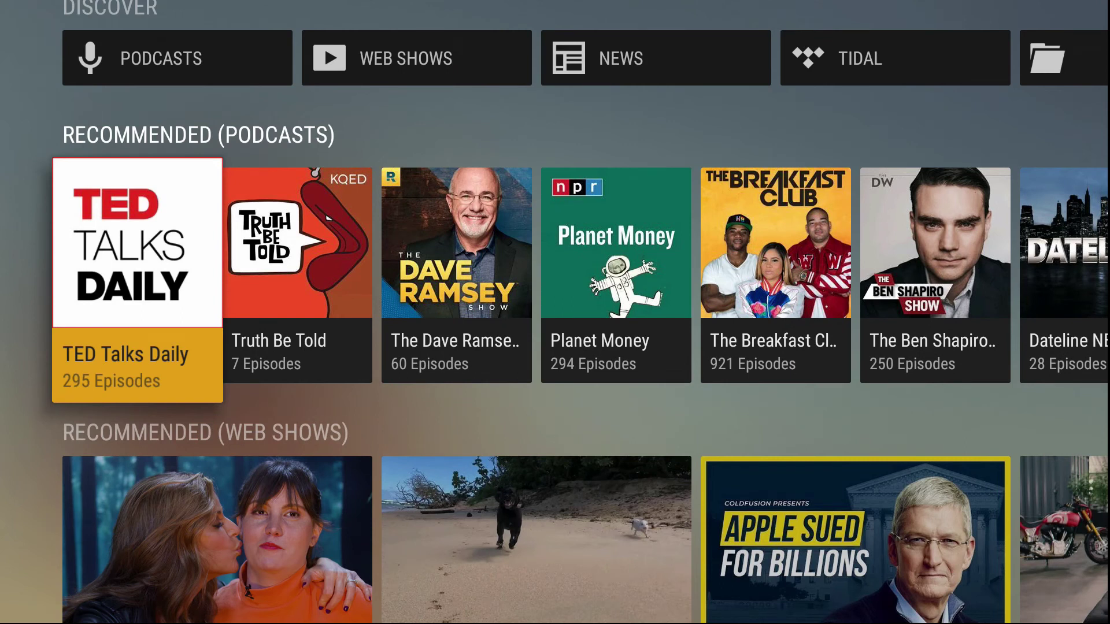
key(Down)
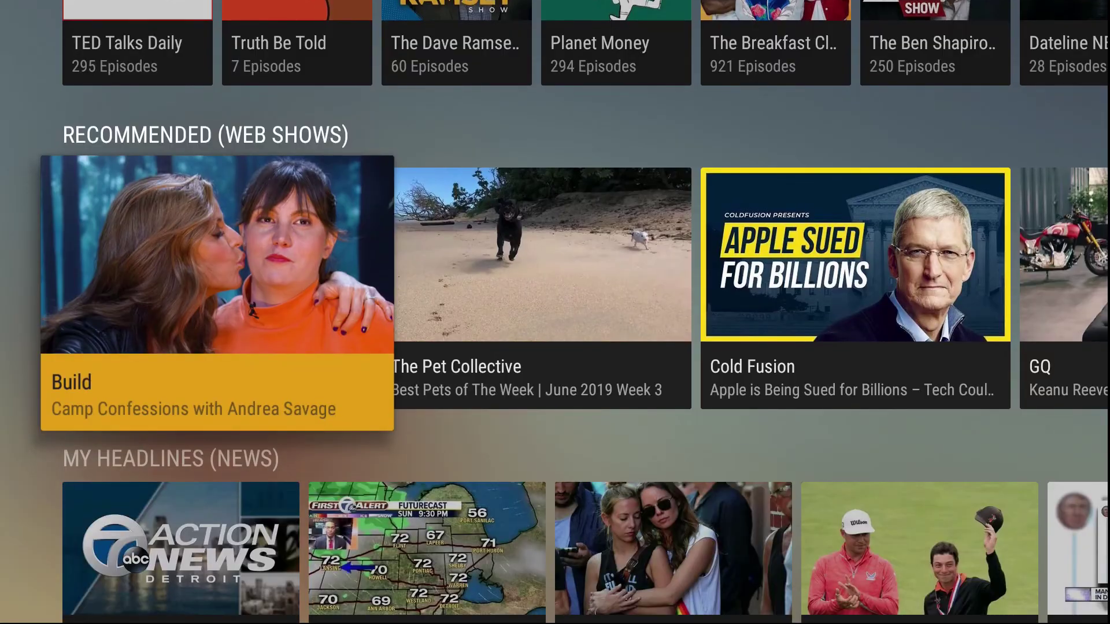
key(Down)
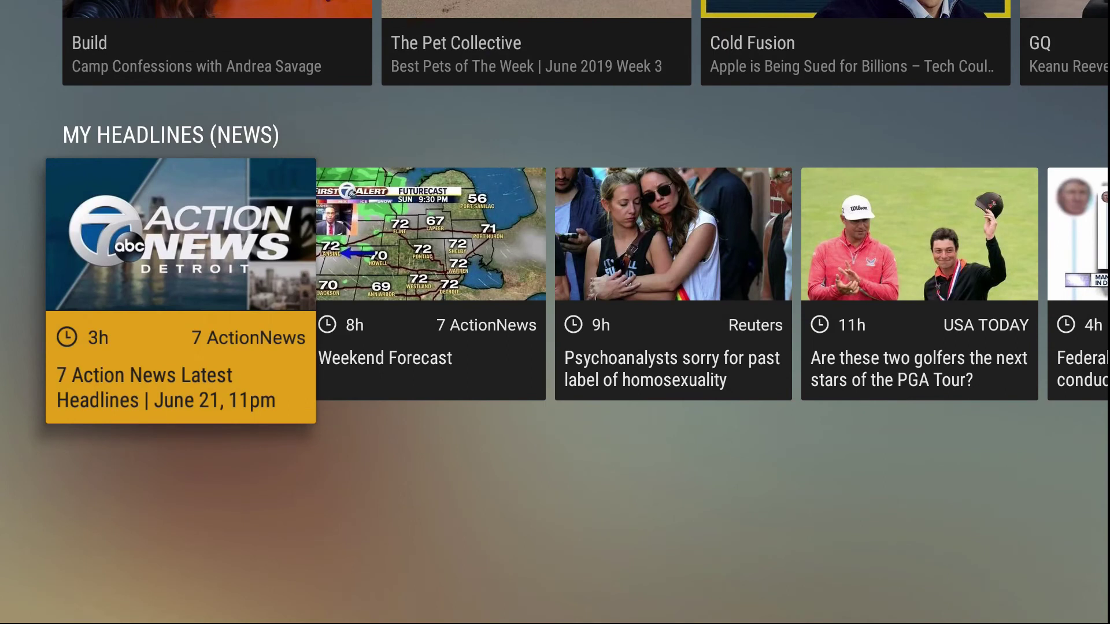
key(Up)
key(Up)
key(Up)
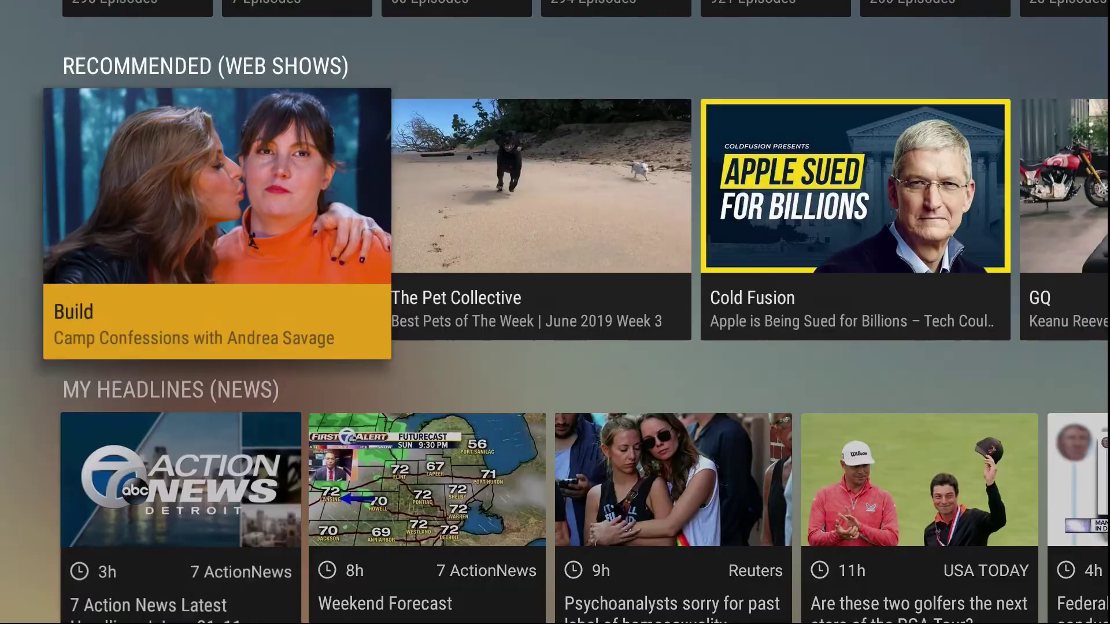
key(Up)
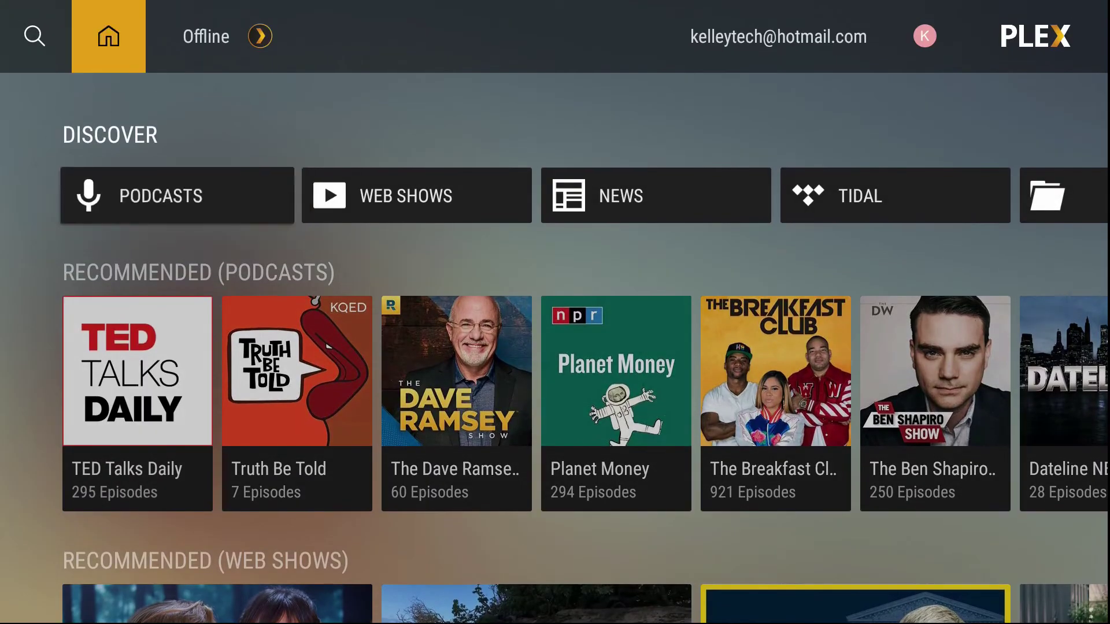
Open the Plex settings from the account entry.
key(Right)
key(Right)
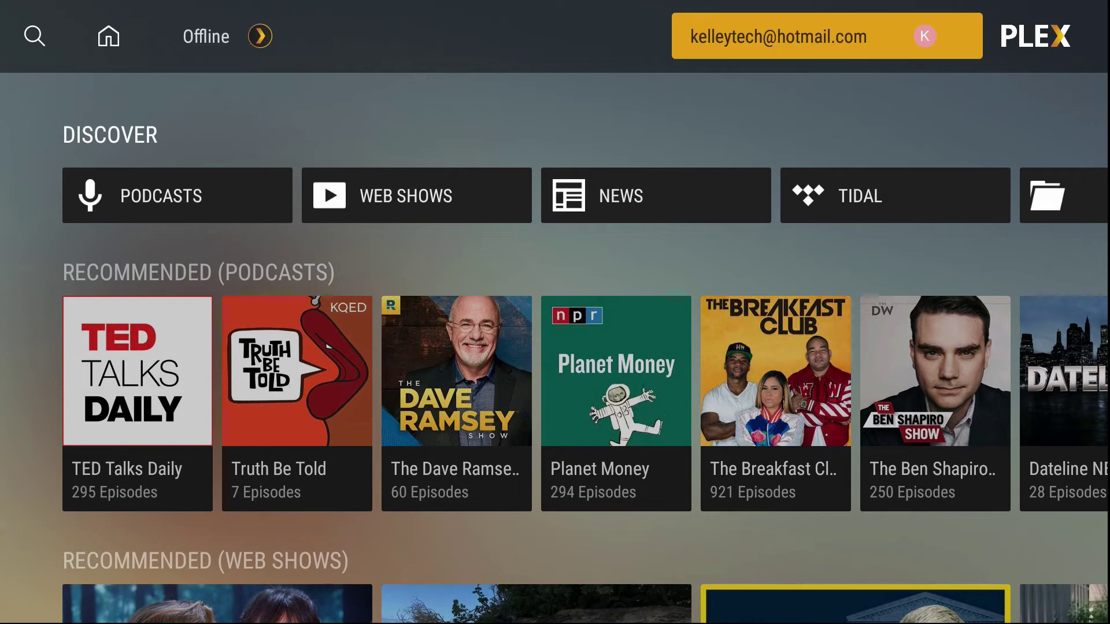
key(Return)
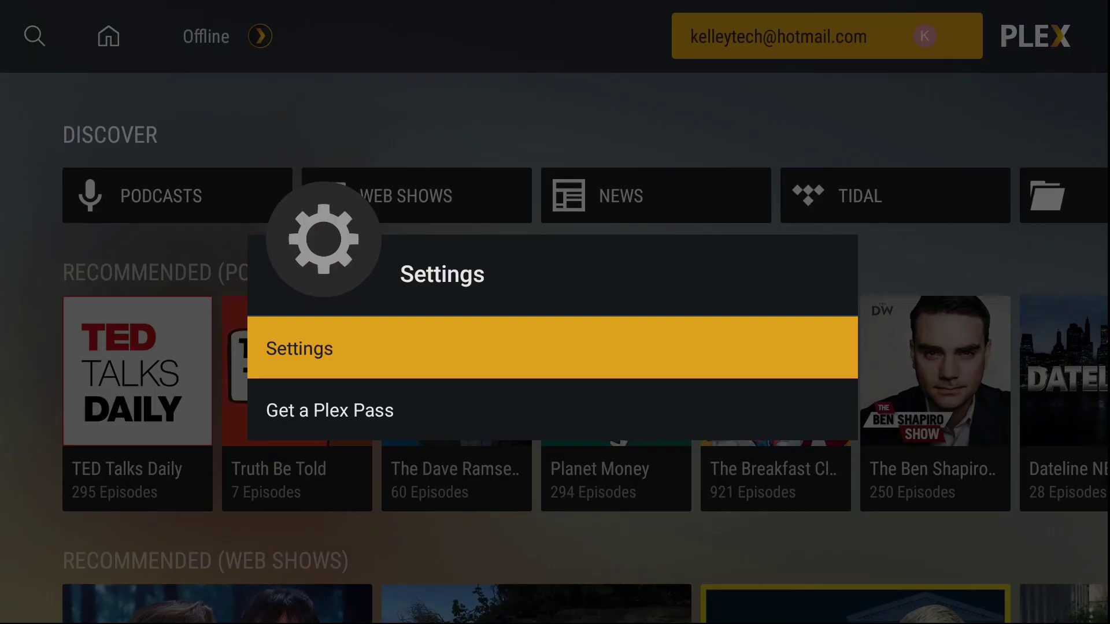
key(Return)
Start the Plex Media Server setup from the Plex settings.
key(Down)
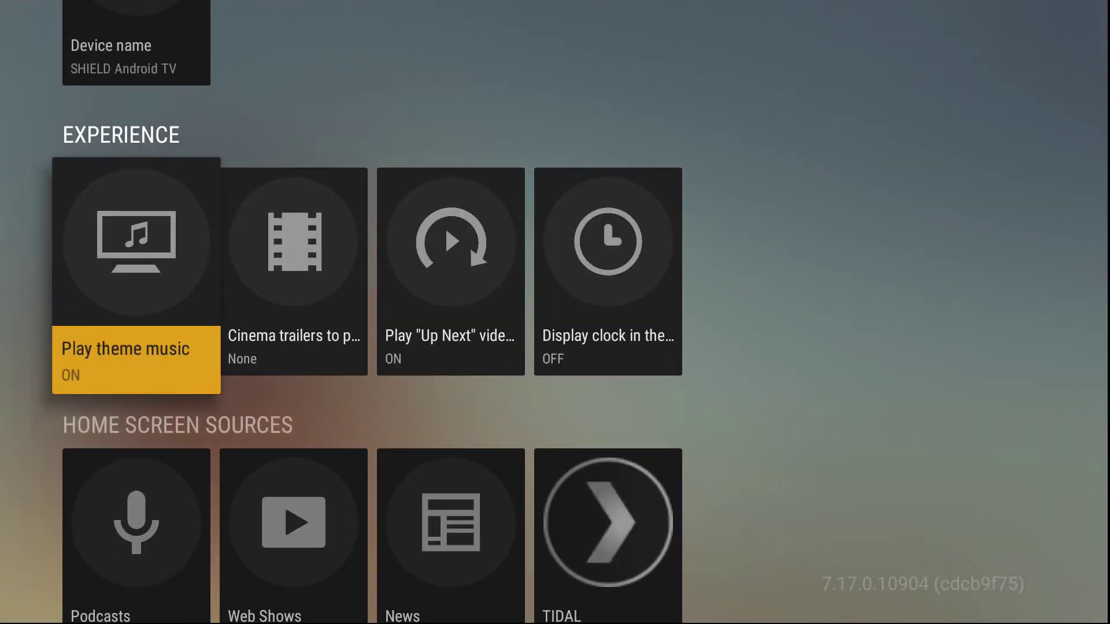
key(Down)
key(Down)
key(Down)
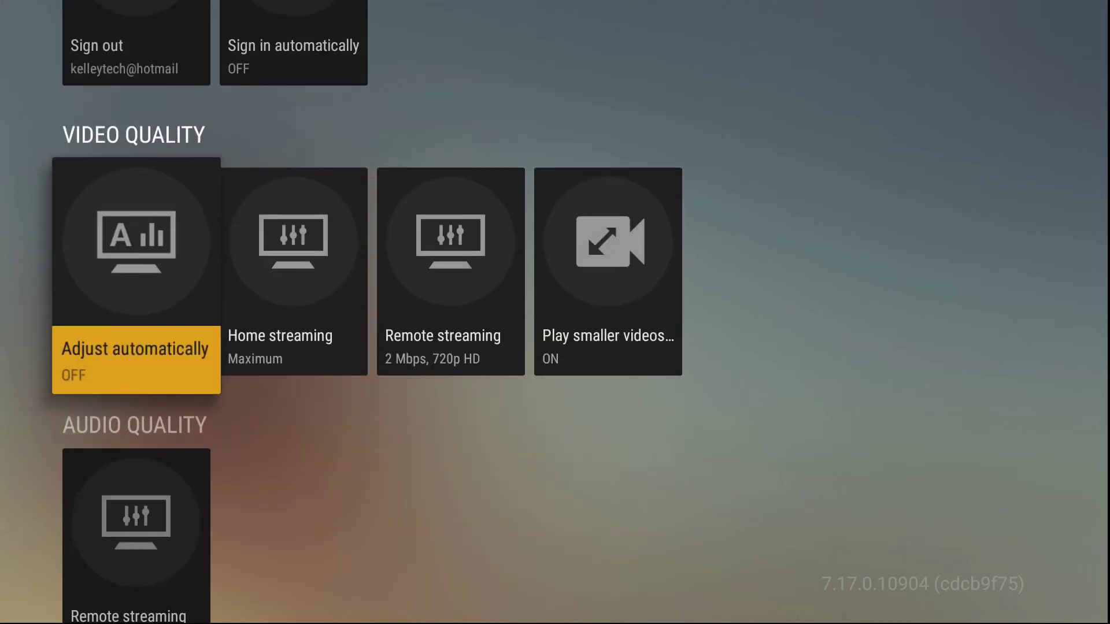
key(Down)
key(Down)
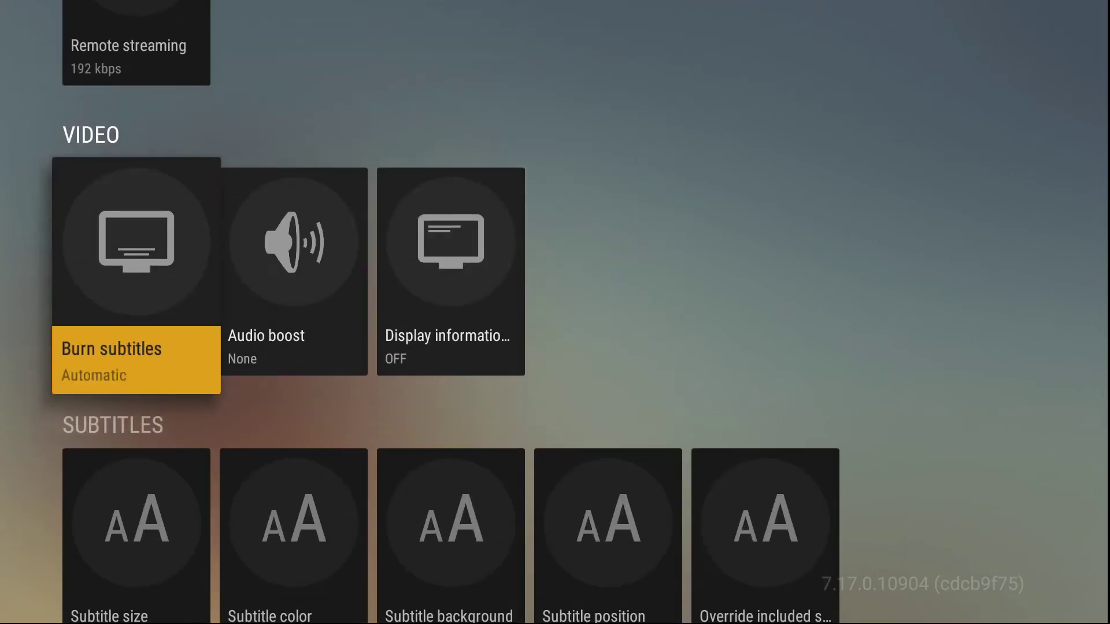
key(Down)
key(Down)
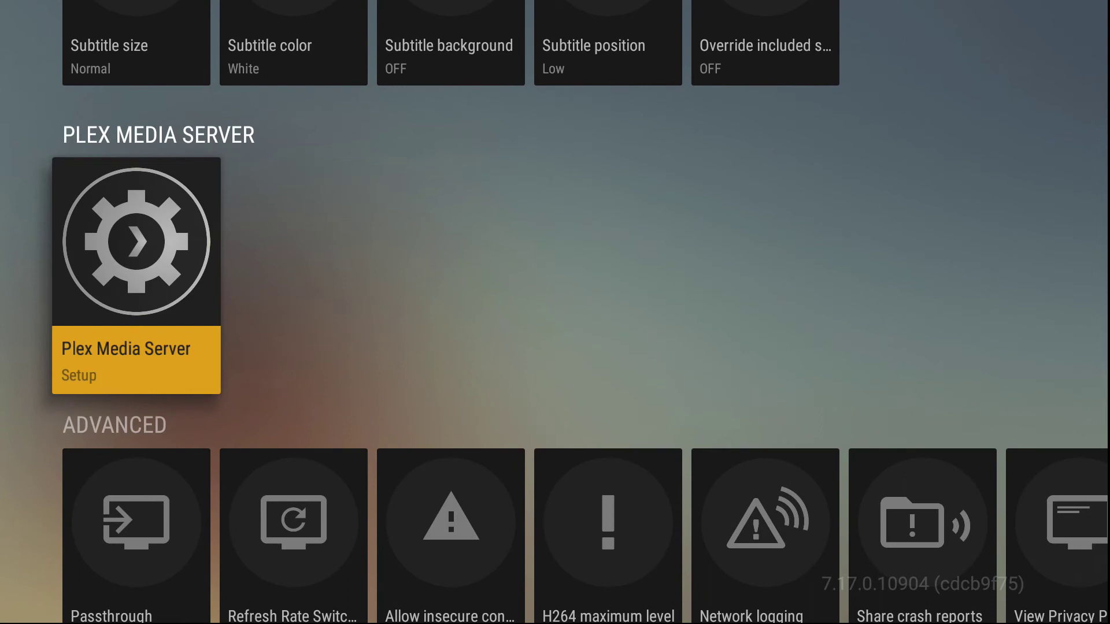
key(Return)
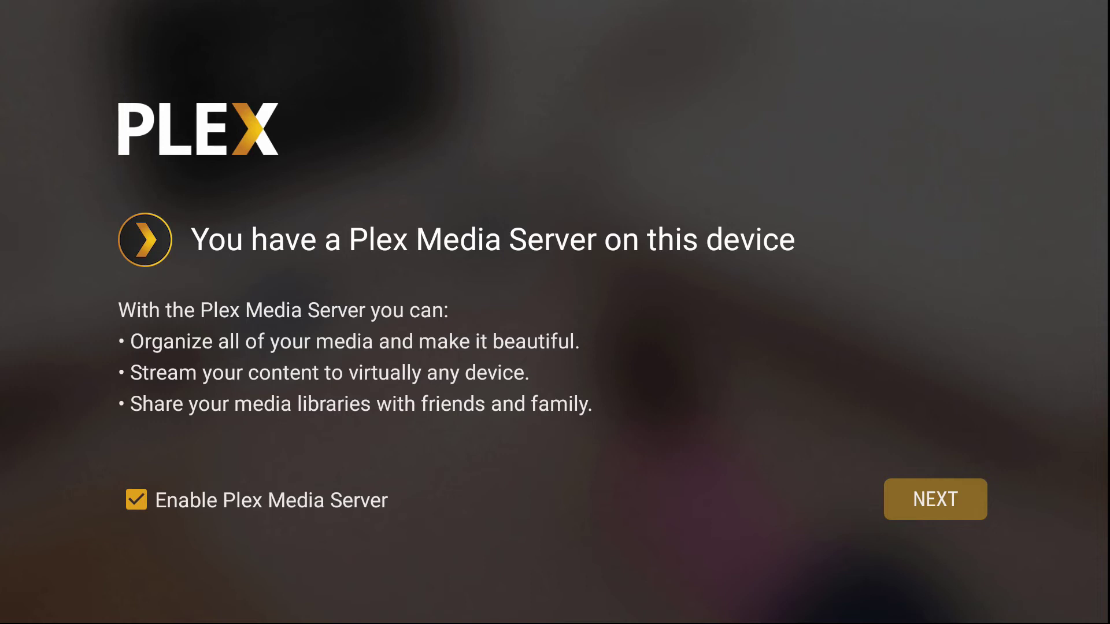
Enable Plex Media Server with default libraries, allow it to access photos, media and files, and finish the setup.
key(Return)
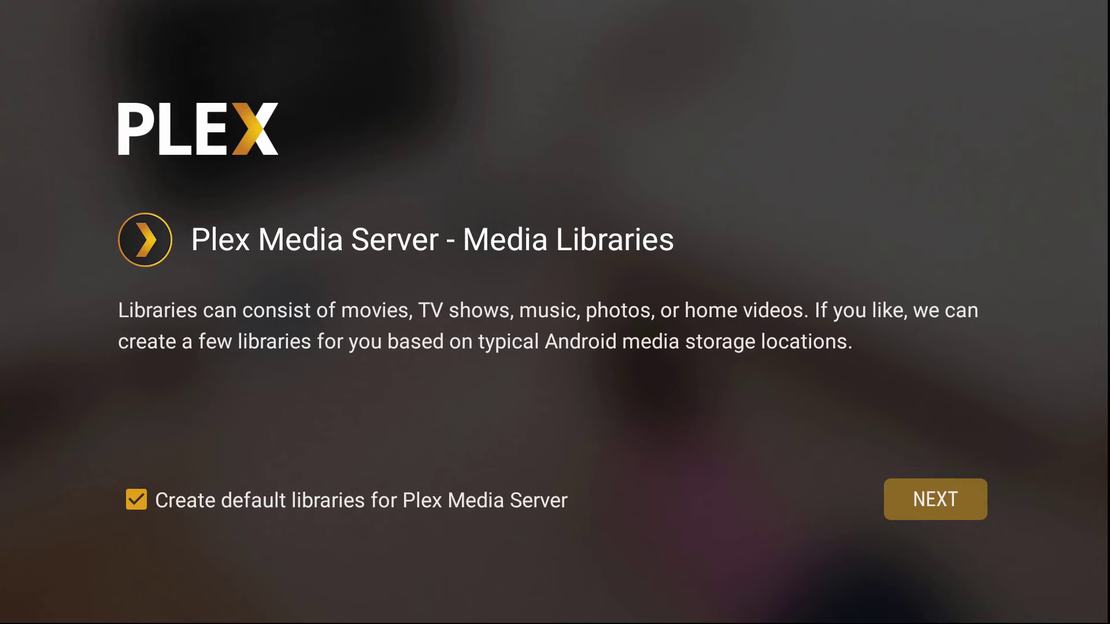
key(Return)
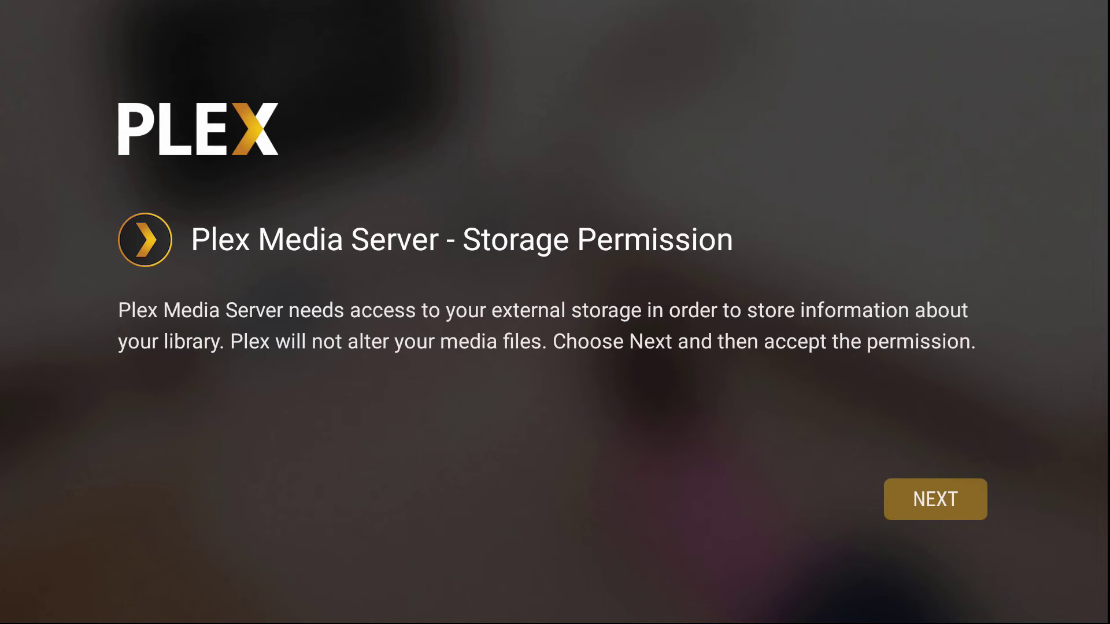
key(Return)
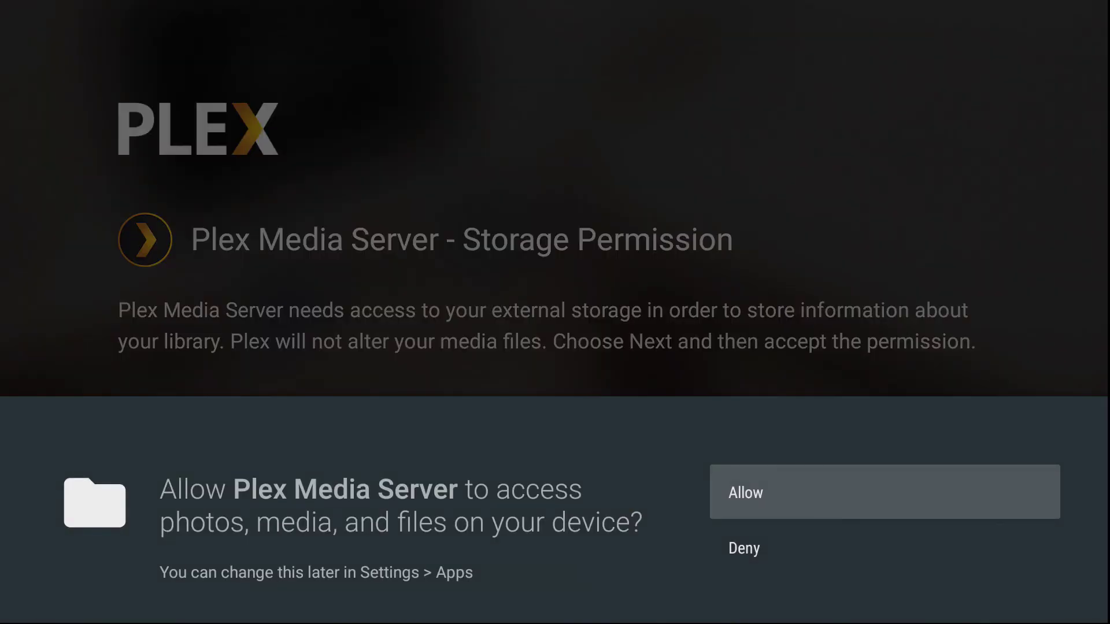
key(Return)
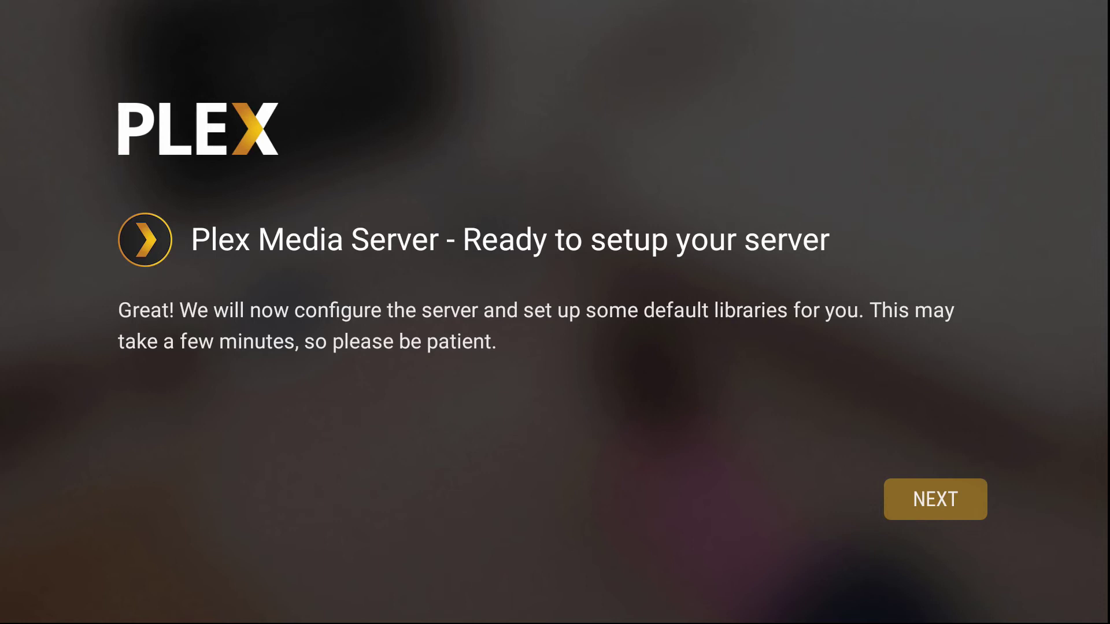
key(Return)
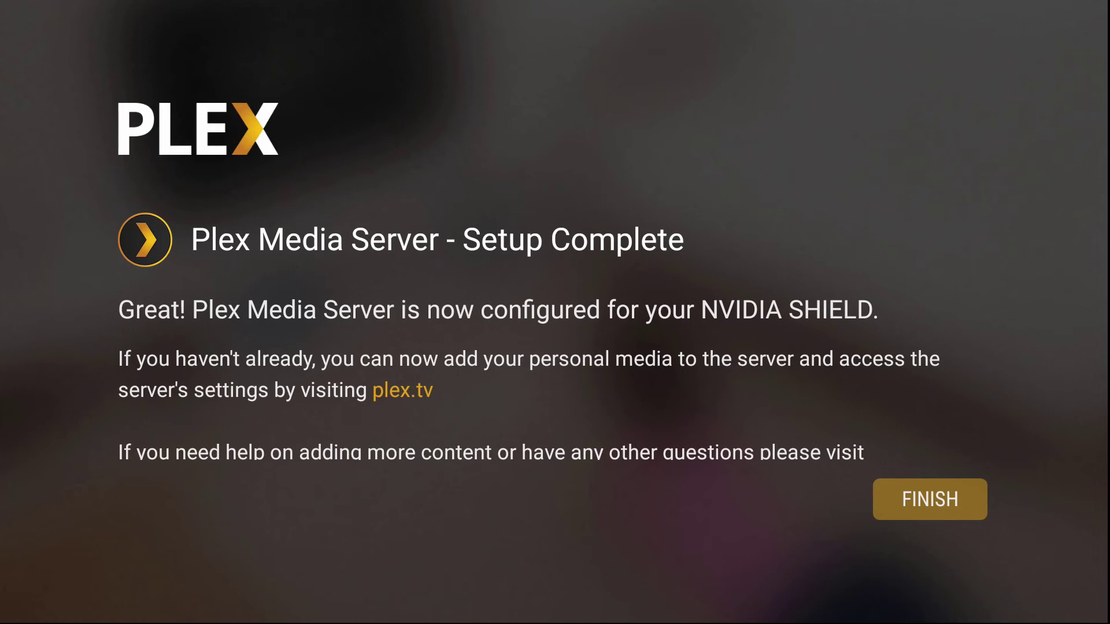
key(Return)
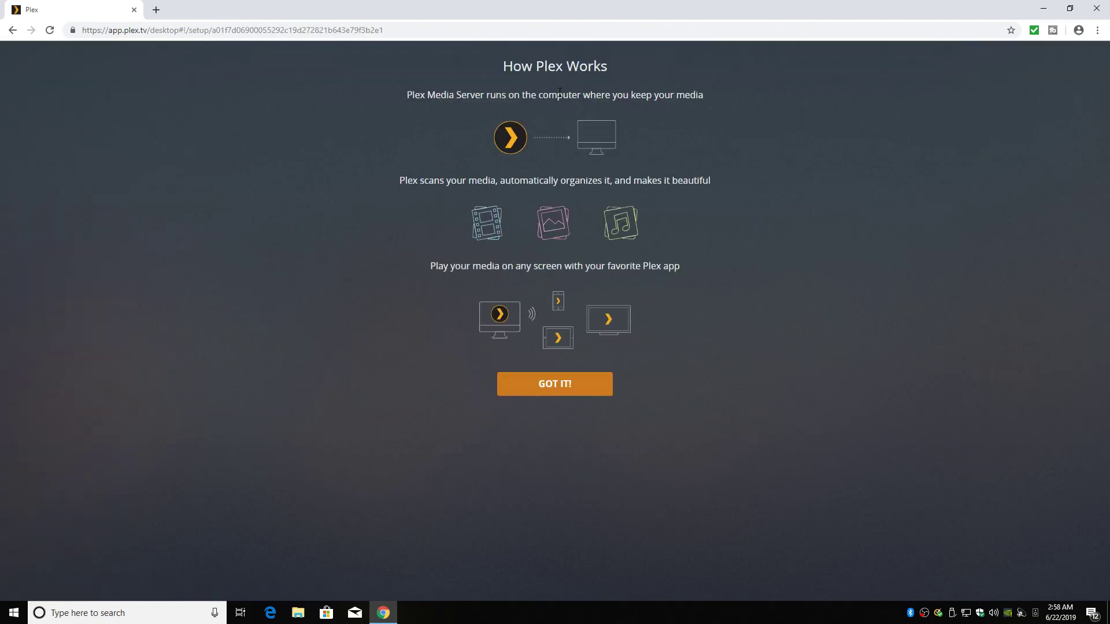
In the Plex web app, complete the server setup as SHIELD Android TV with outside access allowed and the Movies and TV Shows libraries.
click(554, 386)
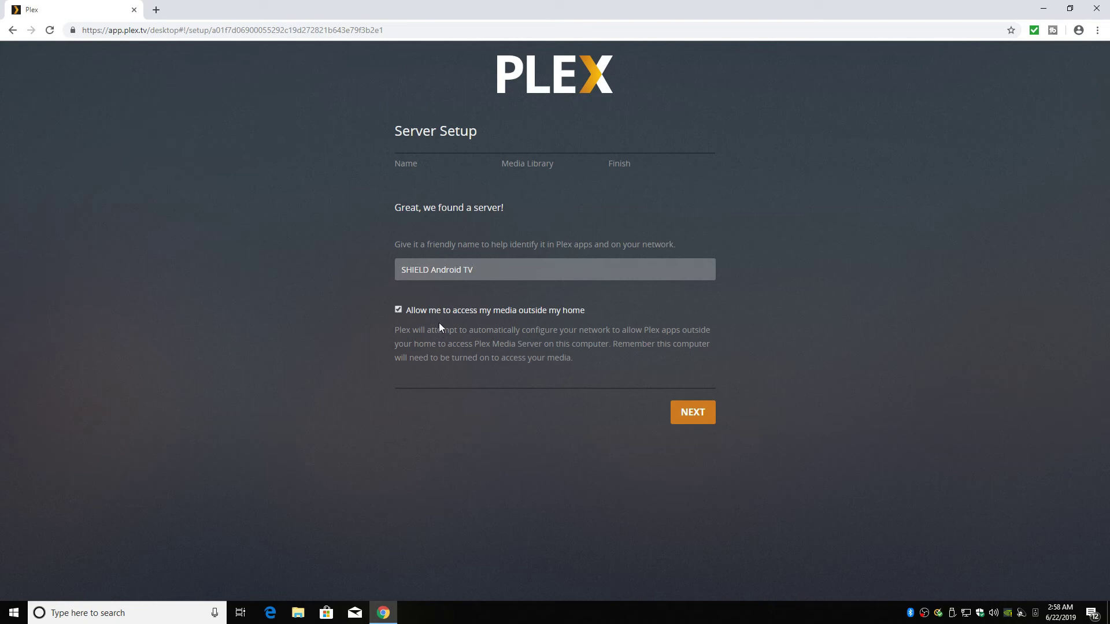
click(697, 425)
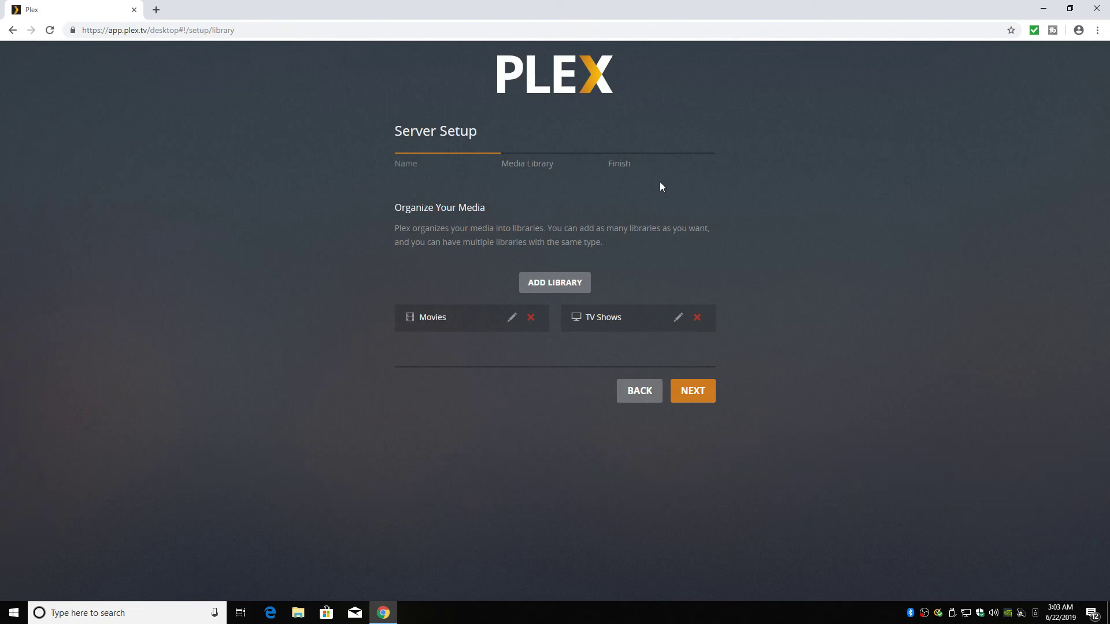
click(686, 396)
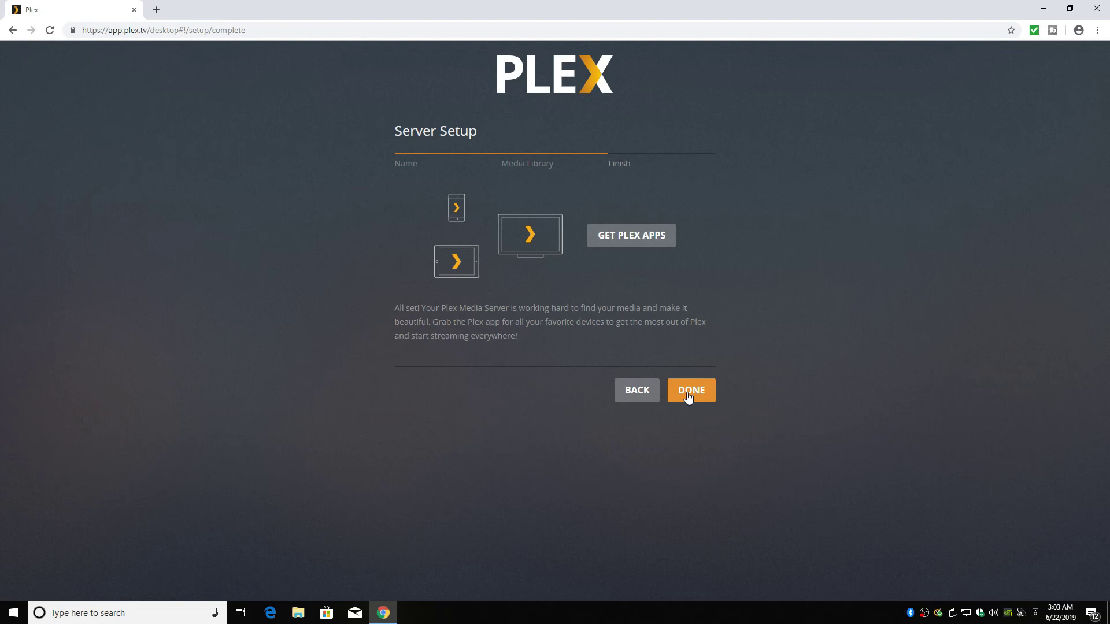
click(690, 392)
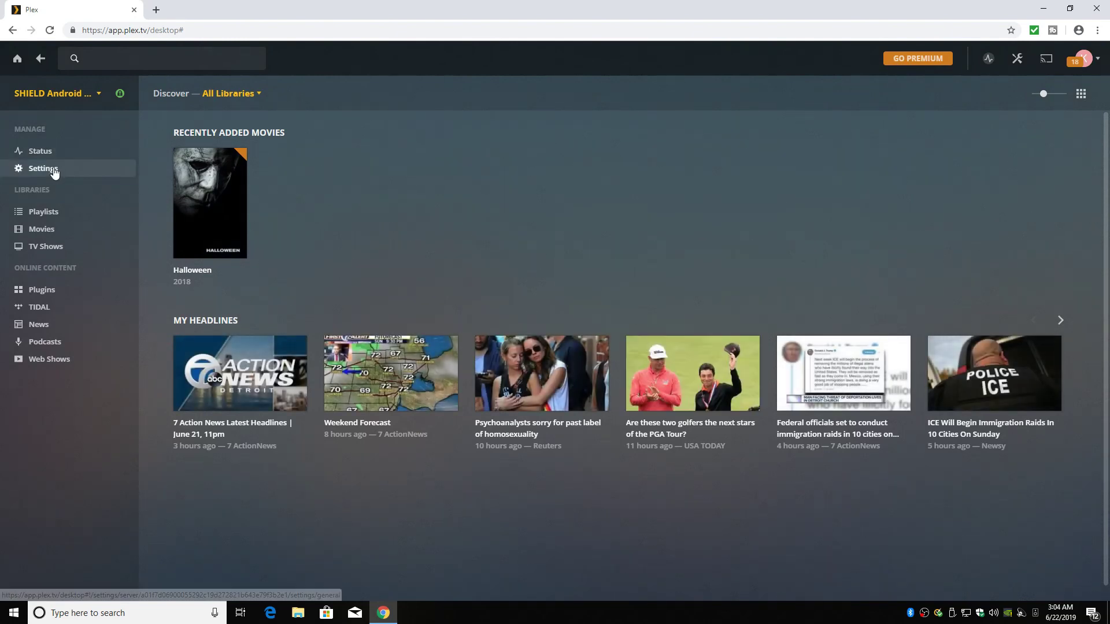
Open the Movies library for editing in the server's library settings, check its folder and save it with /storage/emulated/0/Movies.
click(54, 169)
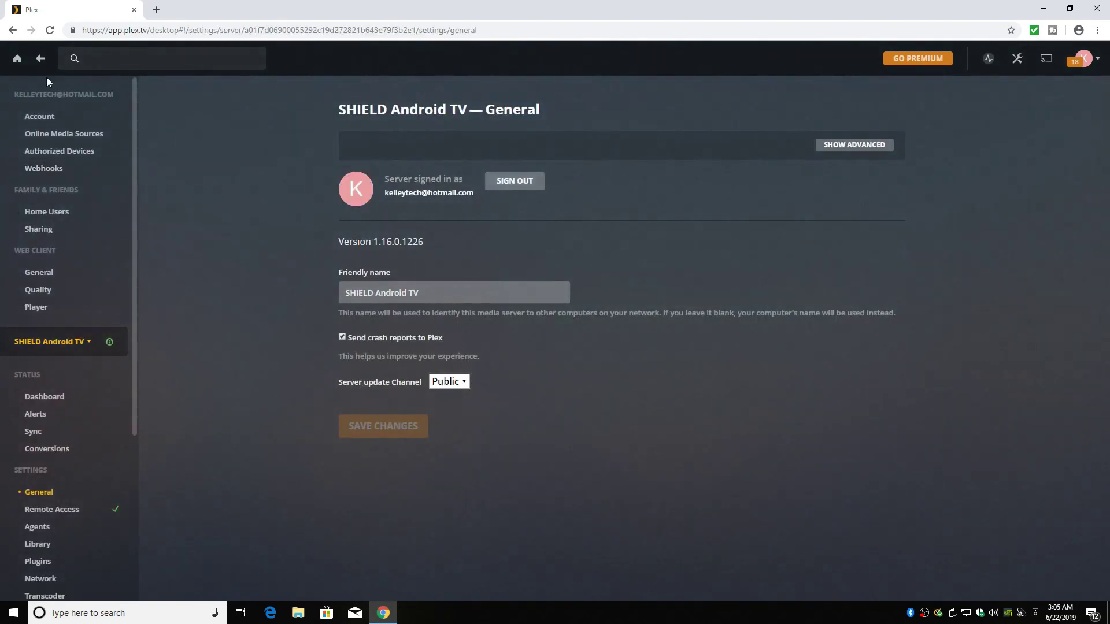
scroll(87, 271, down, 4)
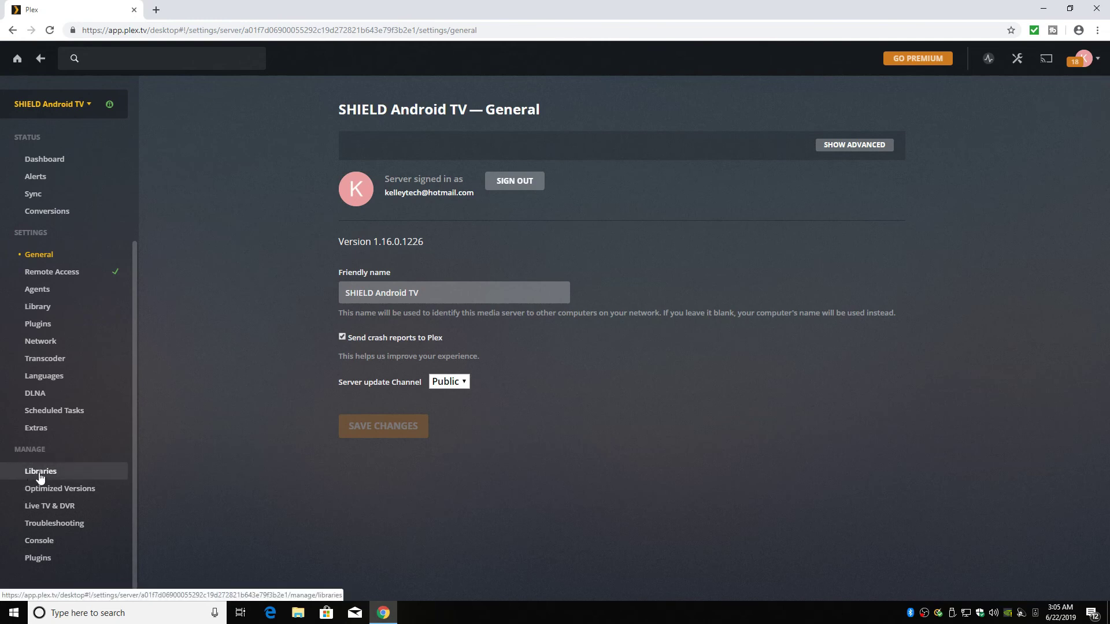
click(41, 473)
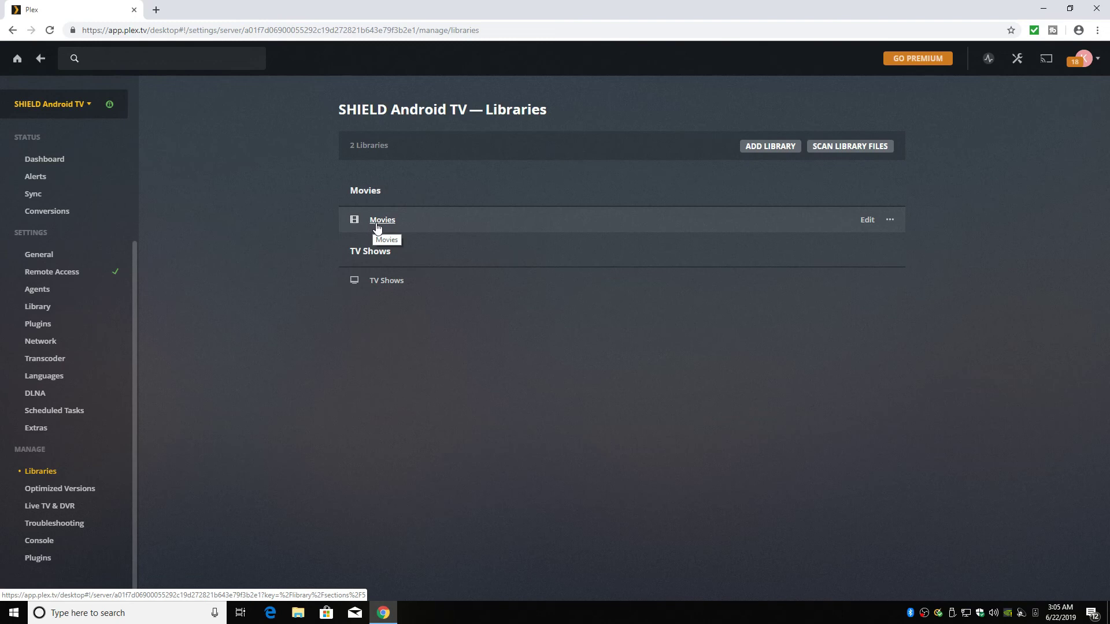
click(892, 225)
click(868, 221)
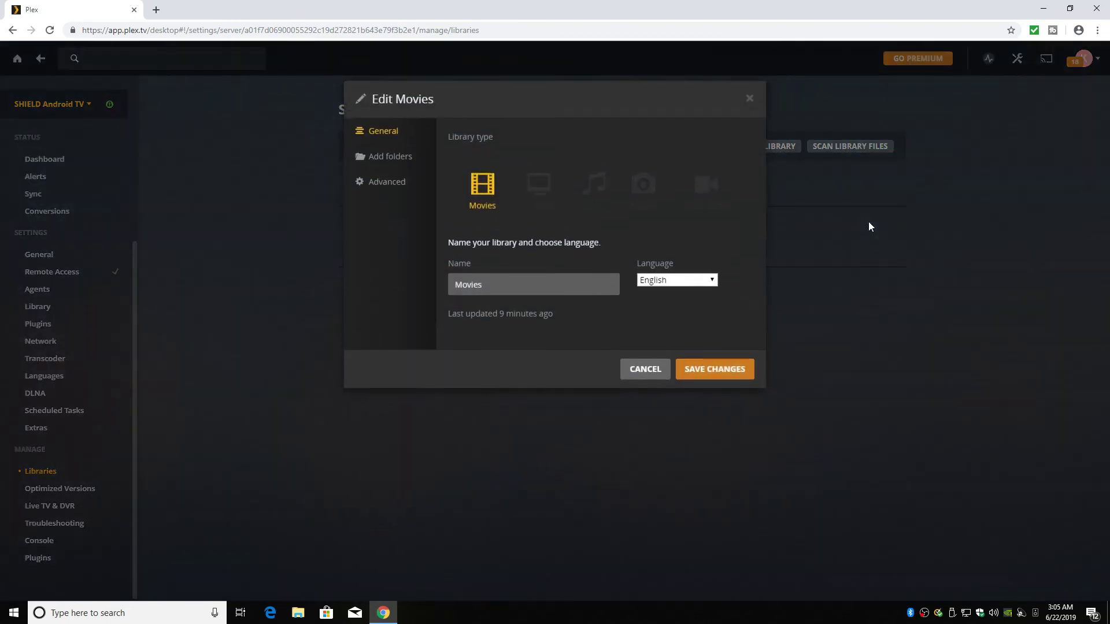
click(378, 159)
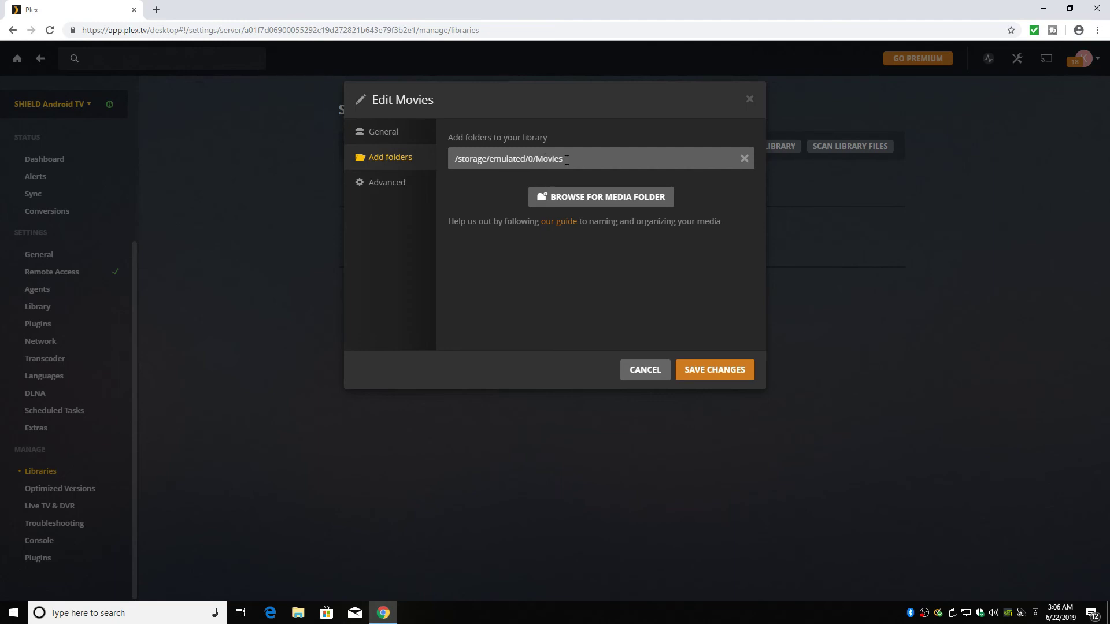
click(714, 374)
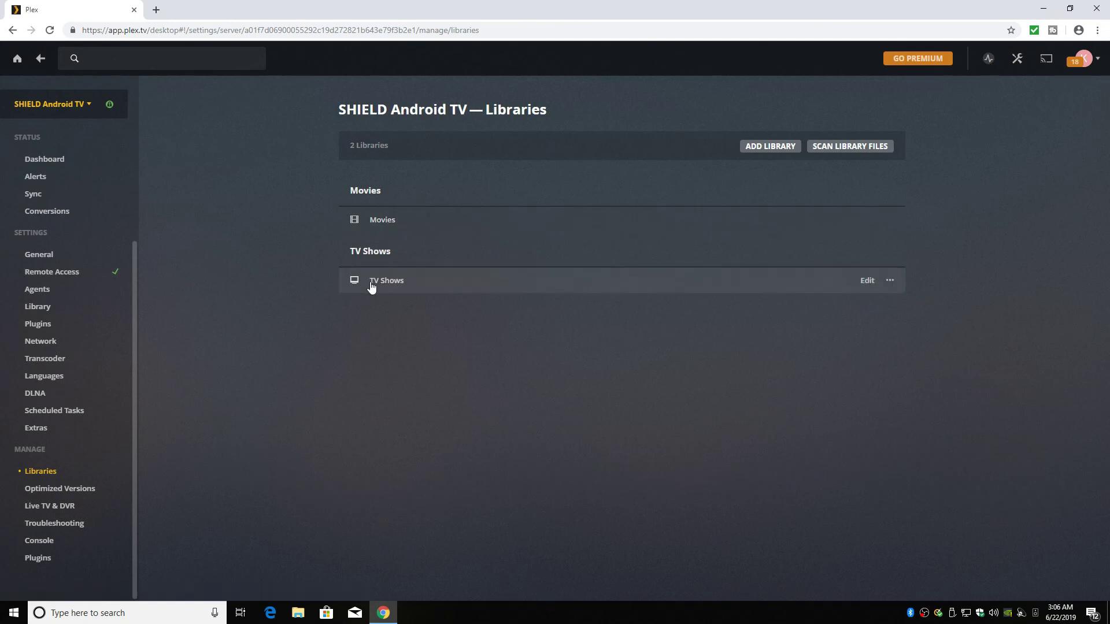
Open the TV Shows library for editing, check its folder and save it with /storage/emulated/0/TV Shows.
click(867, 282)
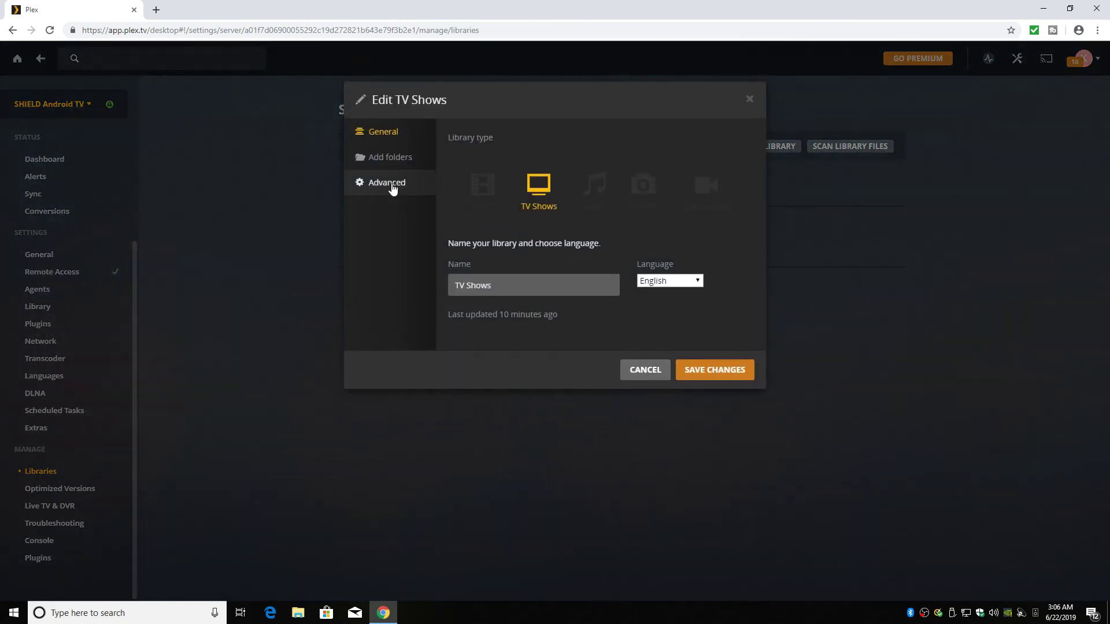
click(393, 157)
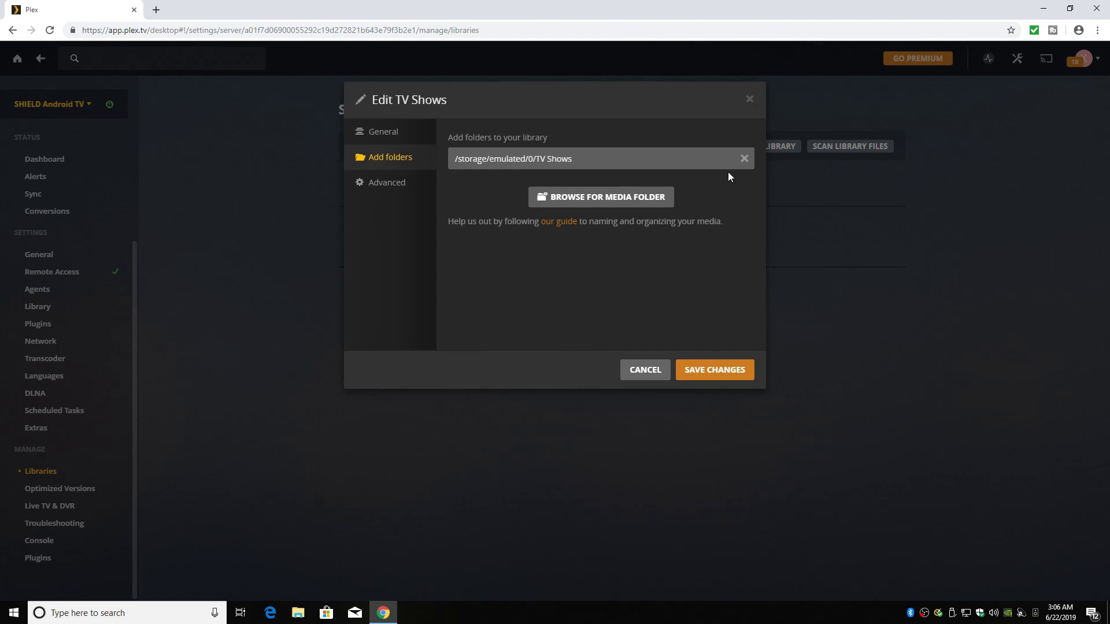
click(708, 372)
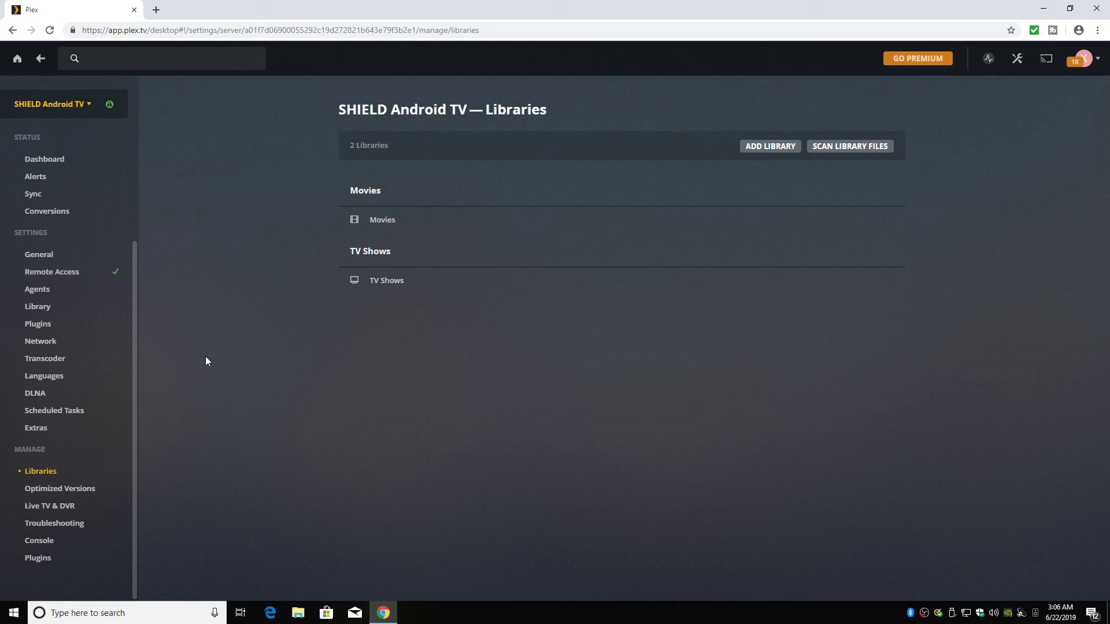
Leave the server's library settings in the Plex web app.
drag(136, 296, 150, 92)
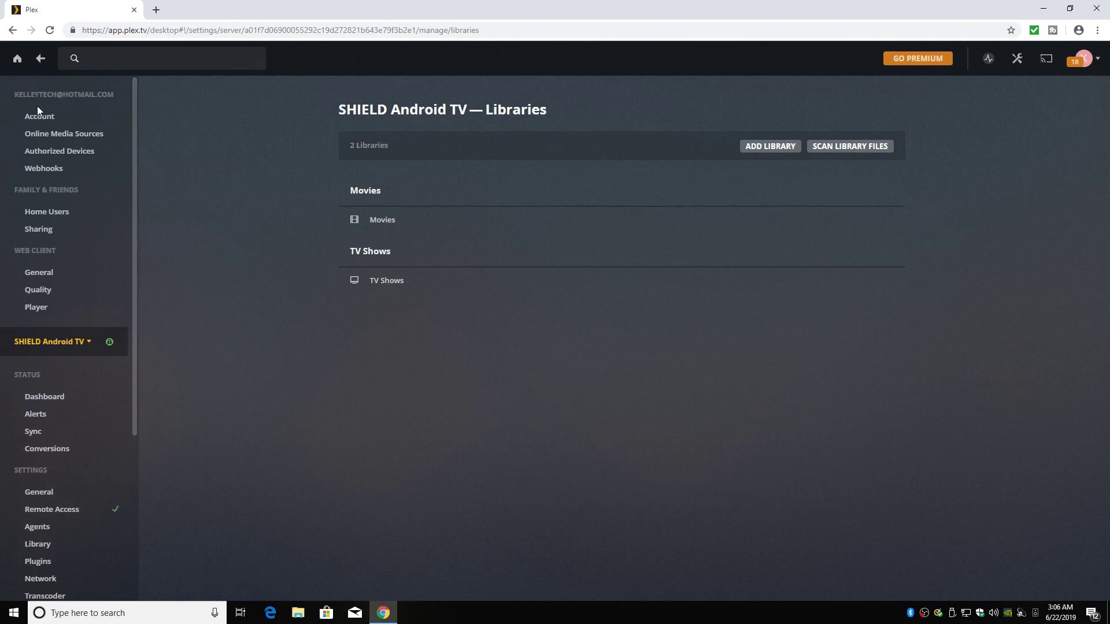
click(42, 60)
click(42, 60)
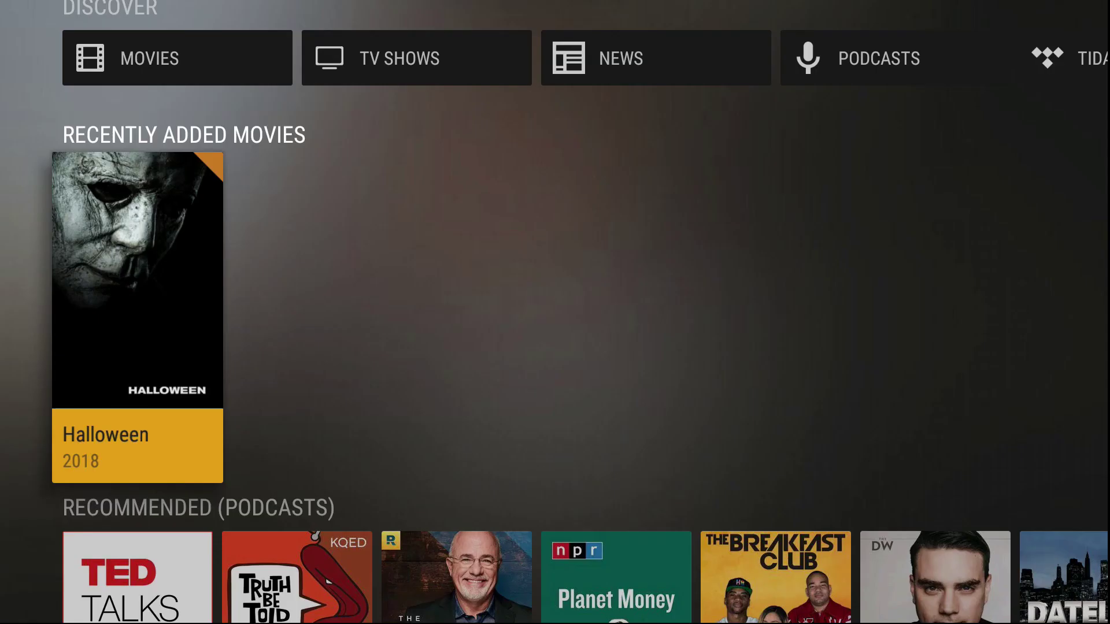
On the SHIELD, look through the Movies and TV Shows libraries and the recently added movies on the Plex home screen.
key(Up)
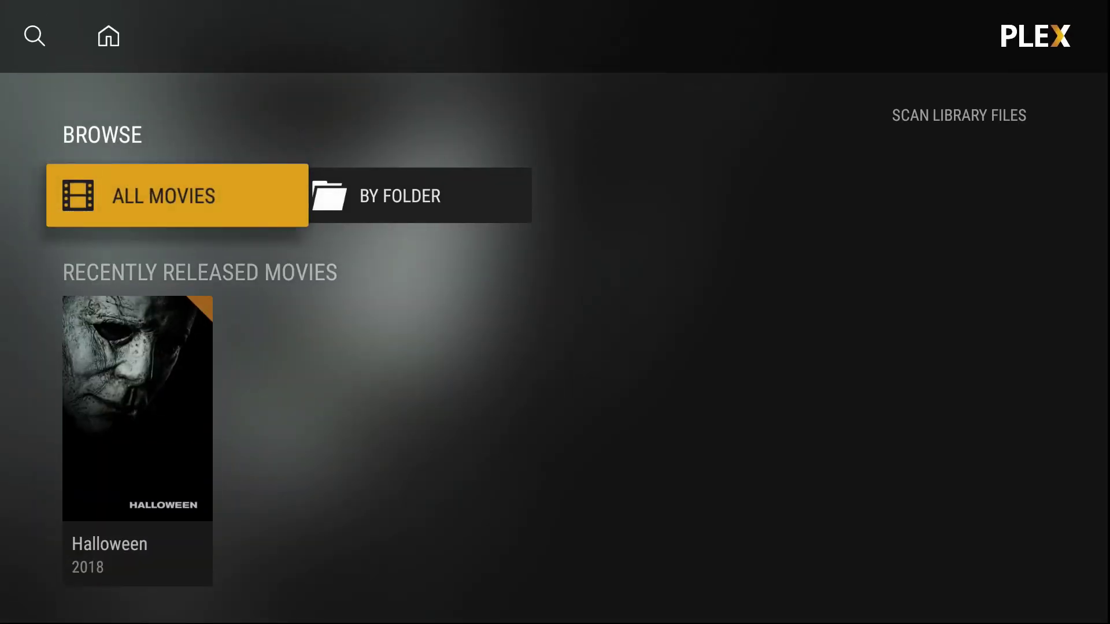
key(Escape)
key(Right)
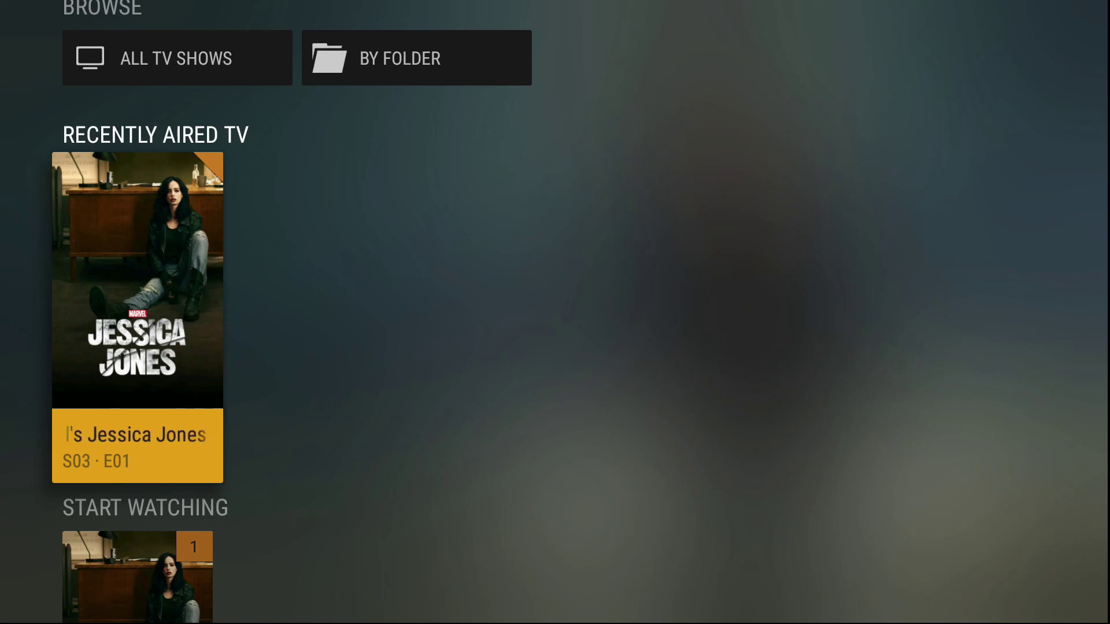
key(Escape)
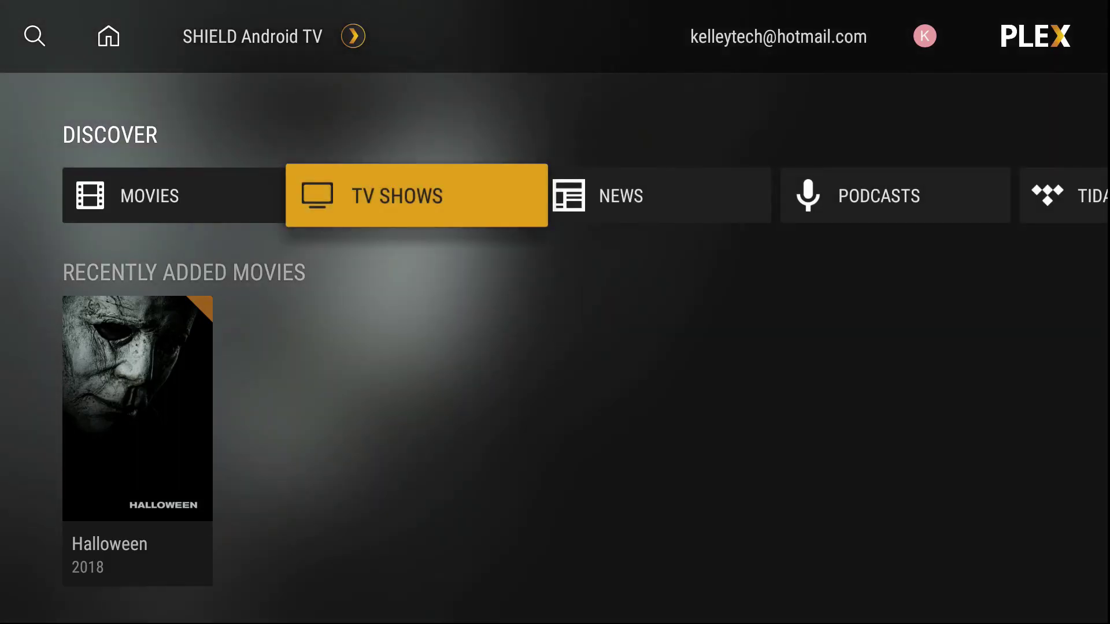
key(Down)
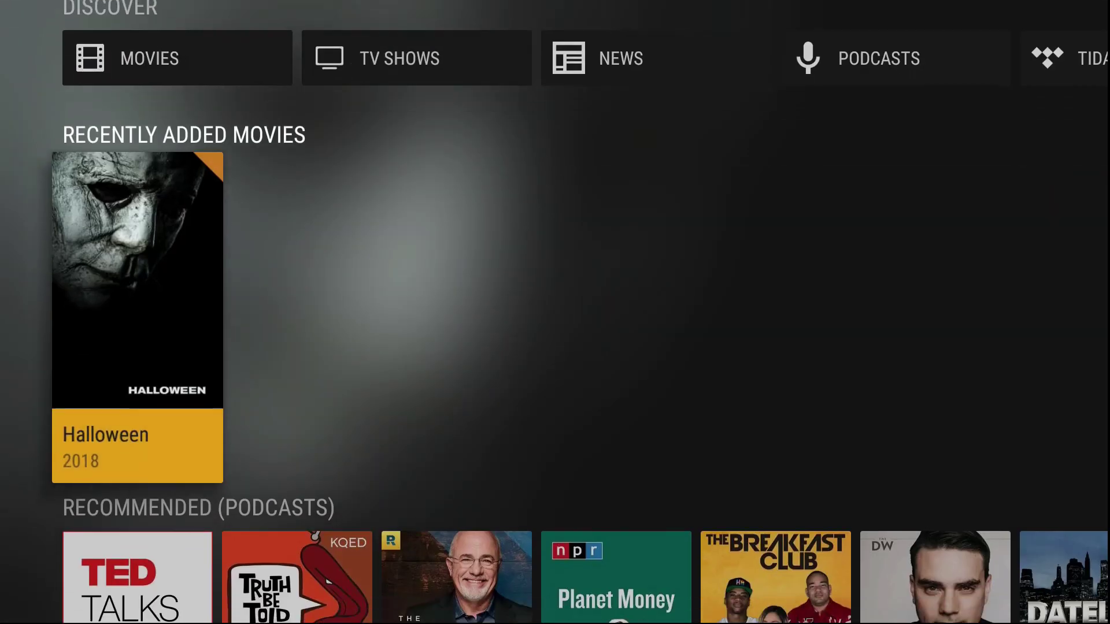
key(Up)
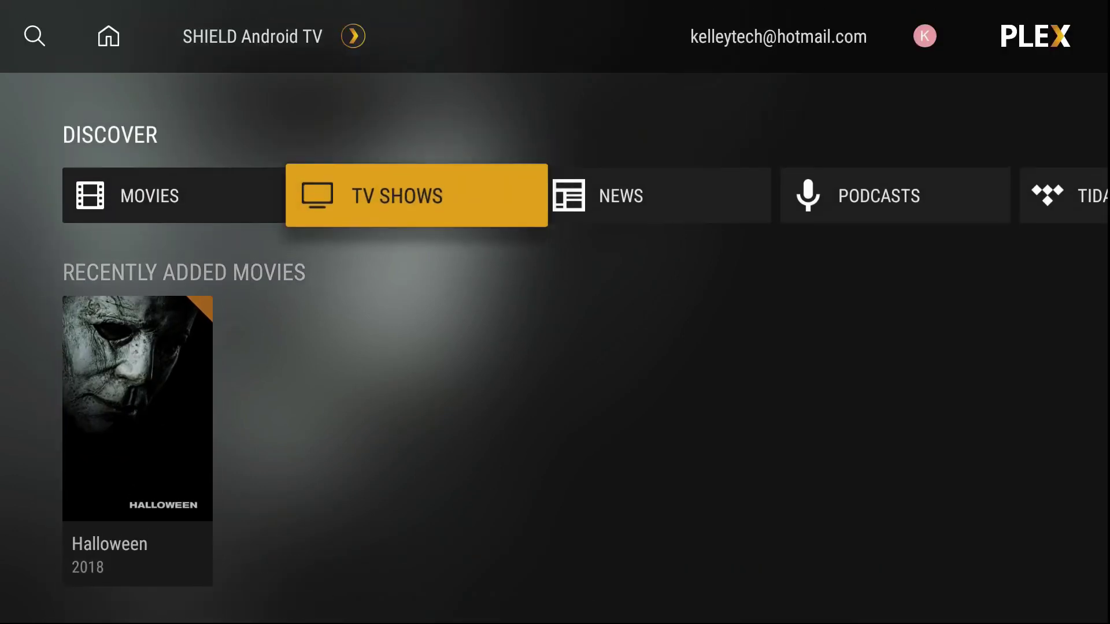